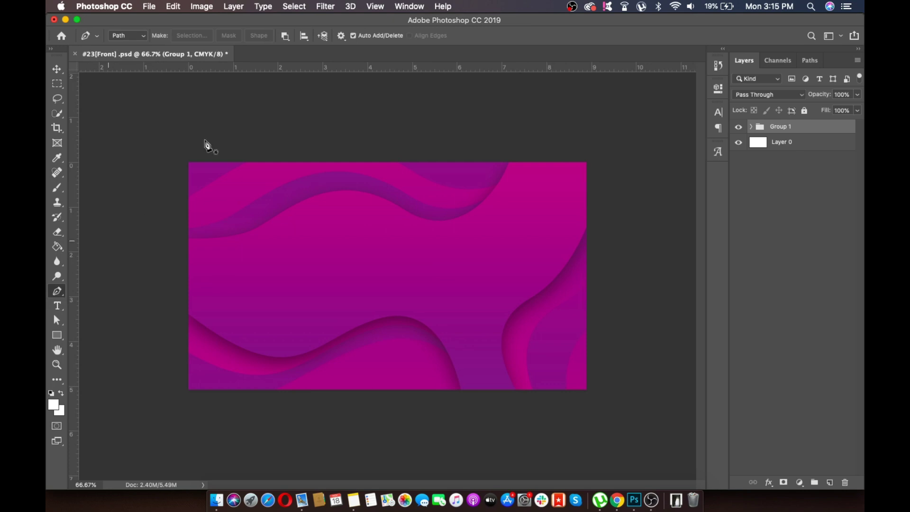
Step: Add a new layer above Group 1 and set the Pen tool's path operation to Combine Shapes
{"action": "left_click", "coordinate": [303, 37]}
{"action": "left_click", "coordinate": [285, 36]}
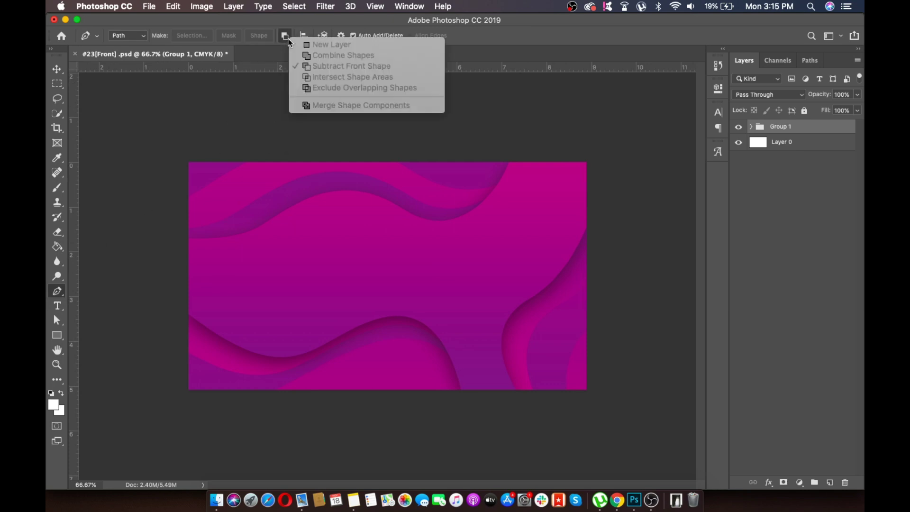
{"action": "left_click", "coordinate": [288, 38]}
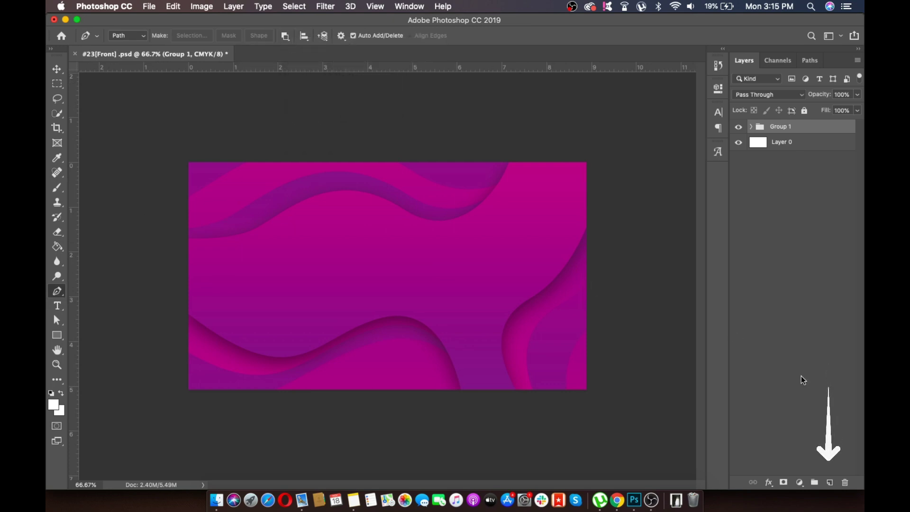
{"action": "left_click", "coordinate": [831, 483]}
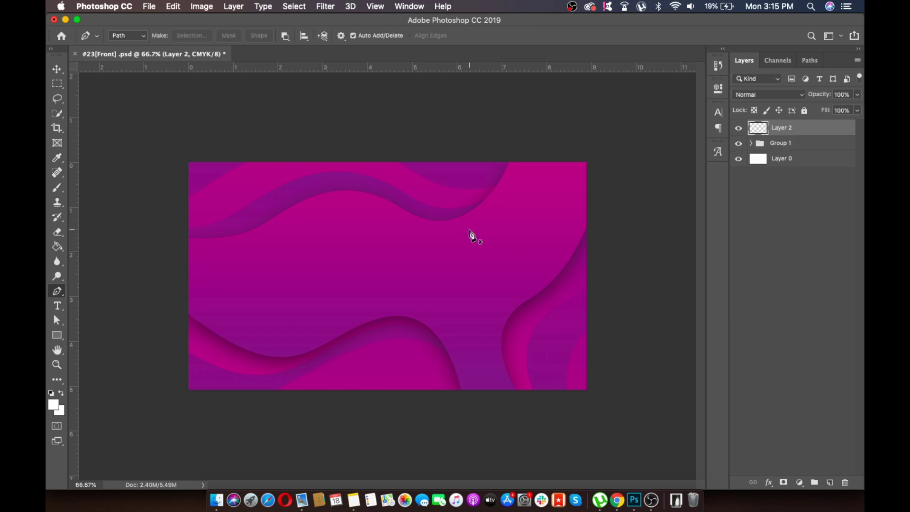
{"action": "left_click", "coordinate": [285, 37]}
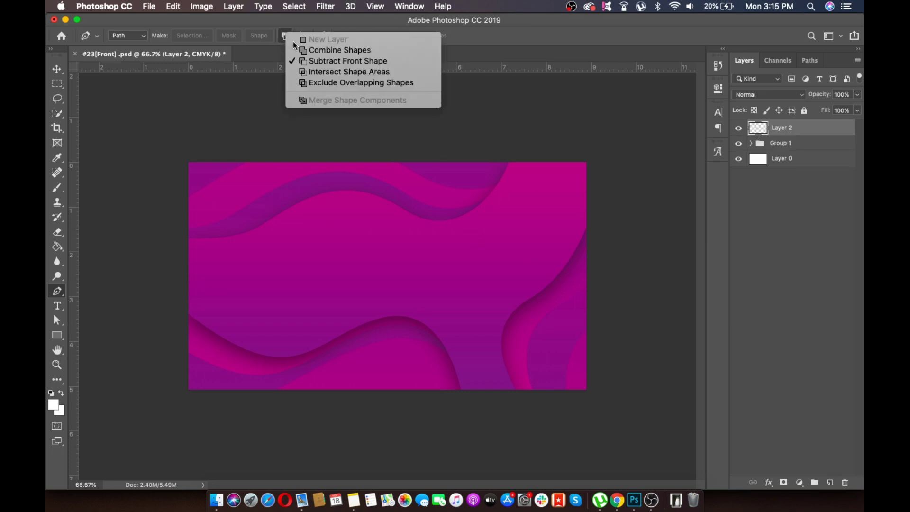
{"action": "left_click", "coordinate": [344, 50]}
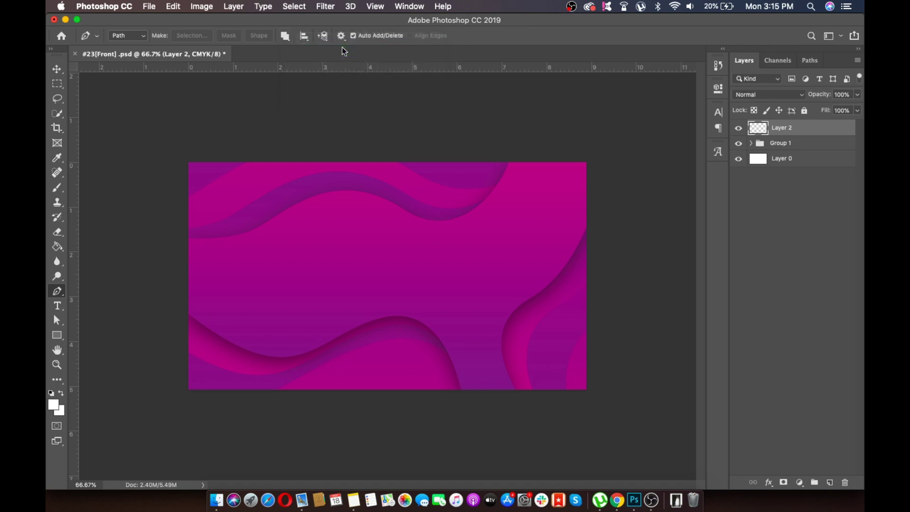
Step: Draw a closed path around the card's left half with a wavy right edge, and convert it to a selection with 0 px feather
{"action": "left_click", "coordinate": [183, 155]}
{"action": "left_click", "coordinate": [415, 156]}
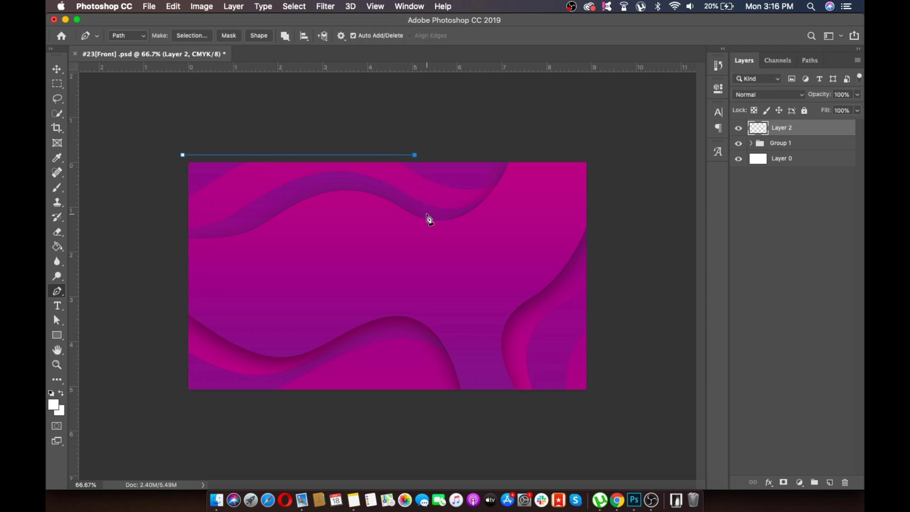
{"action": "left_click_drag", "start_coordinate": [405, 245], "coordinate": [434, 294]}
{"action": "left_click", "coordinate": [382, 320]}
{"action": "left_click_drag", "start_coordinate": [400, 405], "coordinate": [479, 464]}
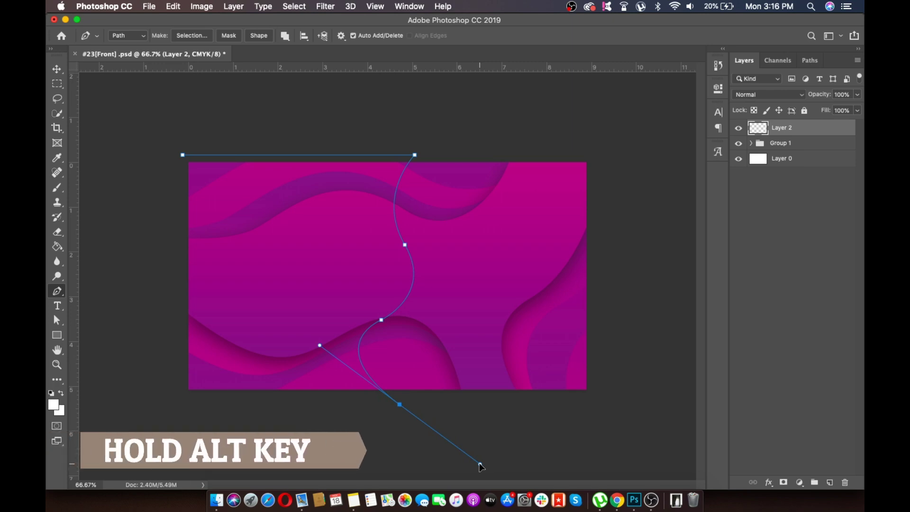
{"action": "left_click", "coordinate": [401, 407], "text": "alt"}
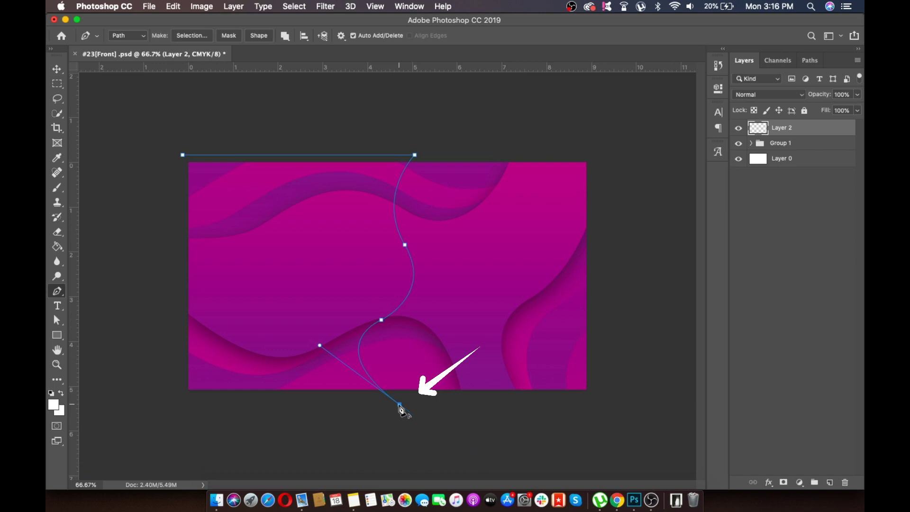
{"action": "left_click", "coordinate": [180, 405]}
{"action": "left_click", "coordinate": [182, 155]}
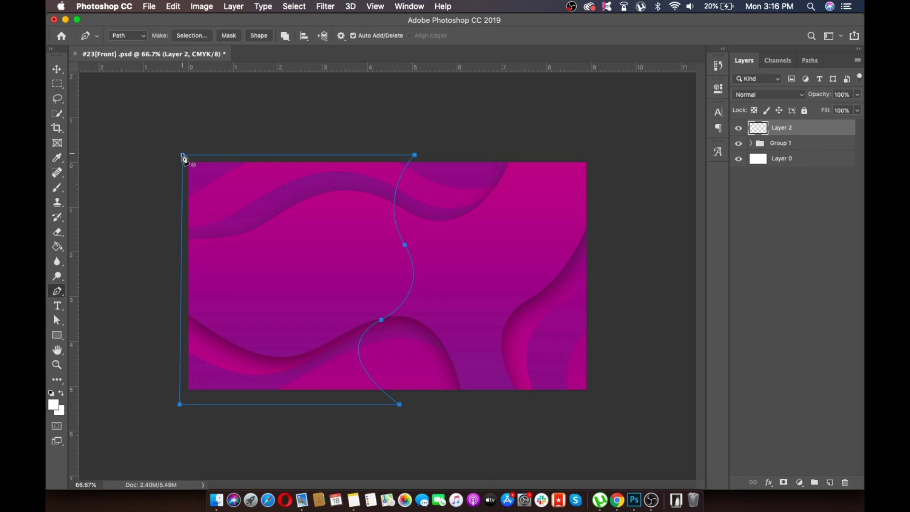
{"action": "left_click", "coordinate": [200, 36]}
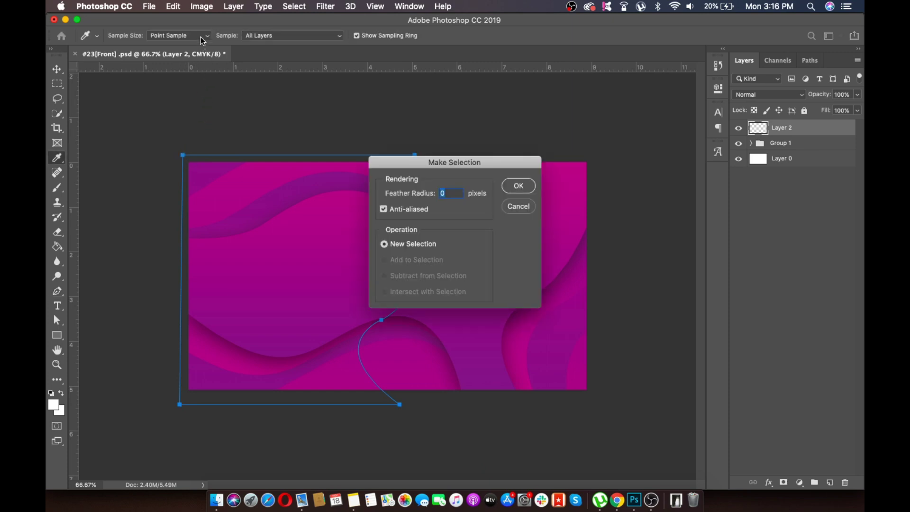
{"action": "left_click", "coordinate": [509, 186]}
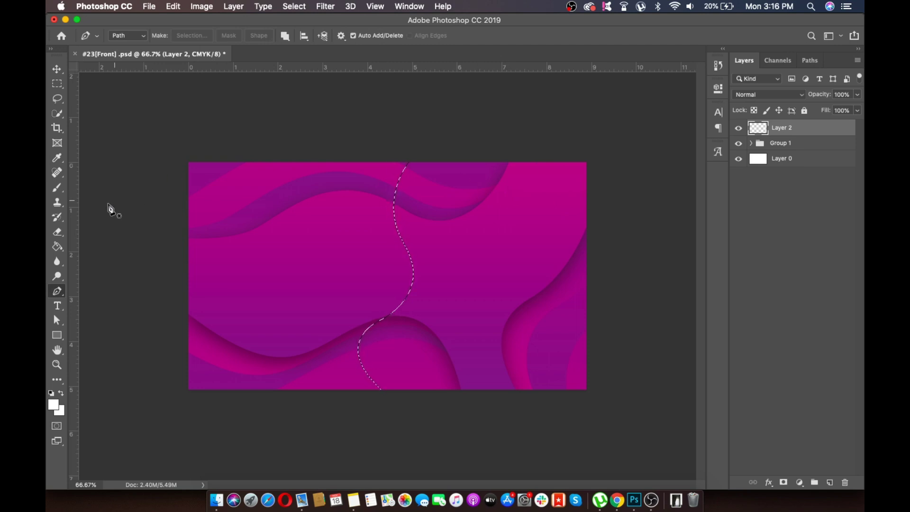
Step: Fill the selection on the new layer with white (ffffff) using the Paint Bucket, and deselect
{"action": "left_click", "coordinate": [58, 246]}
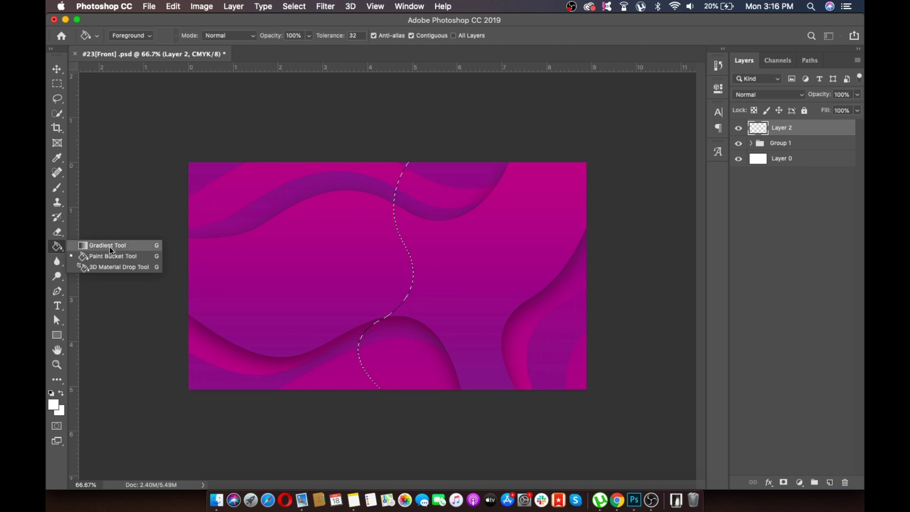
{"action": "left_click", "coordinate": [121, 255]}
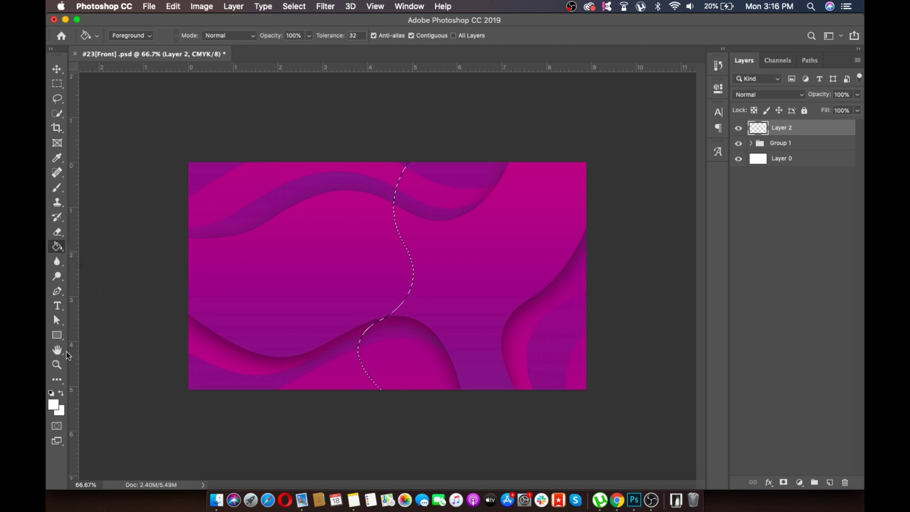
{"action": "left_click", "coordinate": [54, 406]}
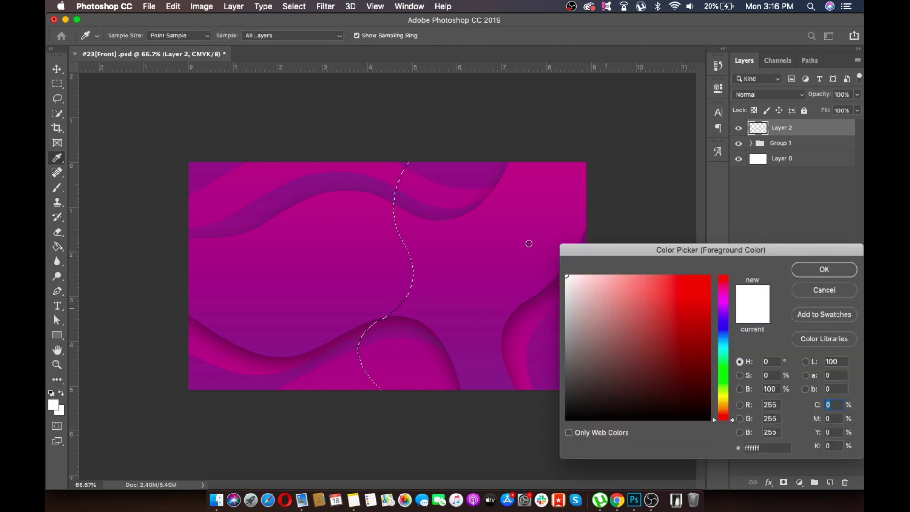
{"action": "left_click", "coordinate": [812, 275]}
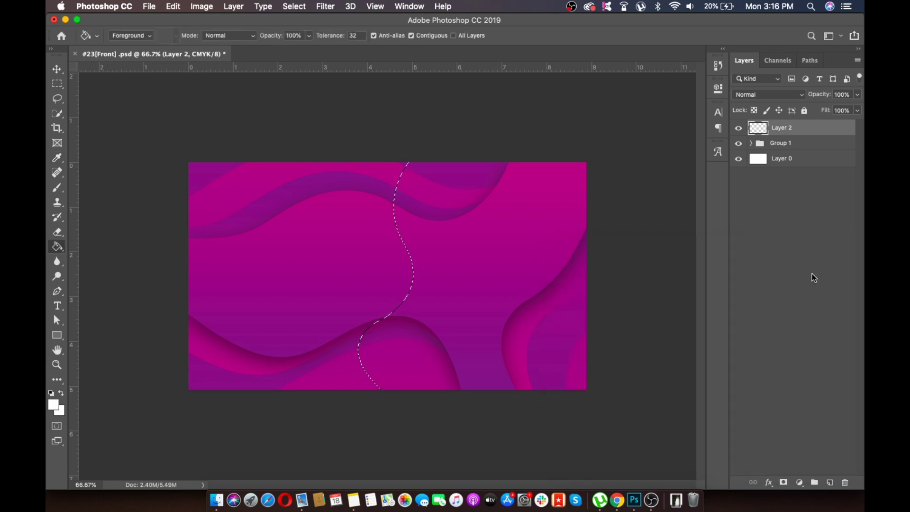
{"action": "left_click", "coordinate": [299, 268]}
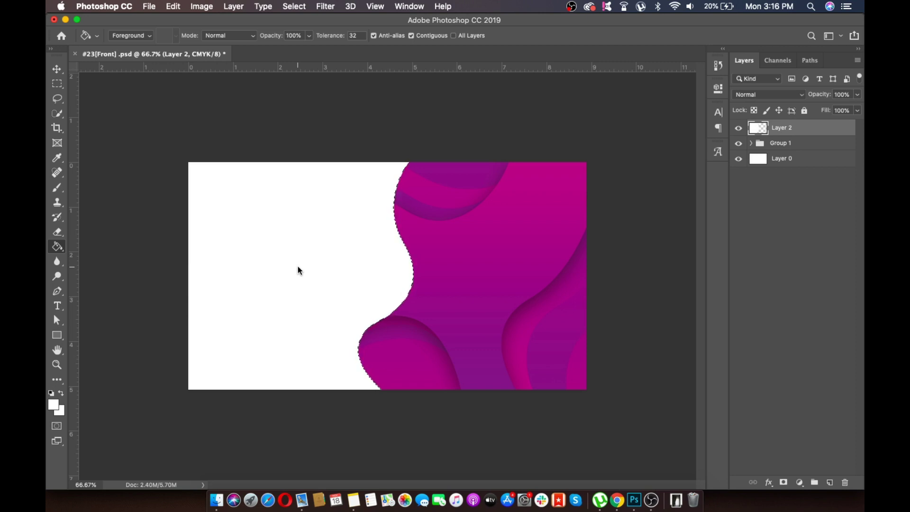
{"action": "left_click", "coordinate": [294, 6]}
{"action": "left_click", "coordinate": [299, 31]}
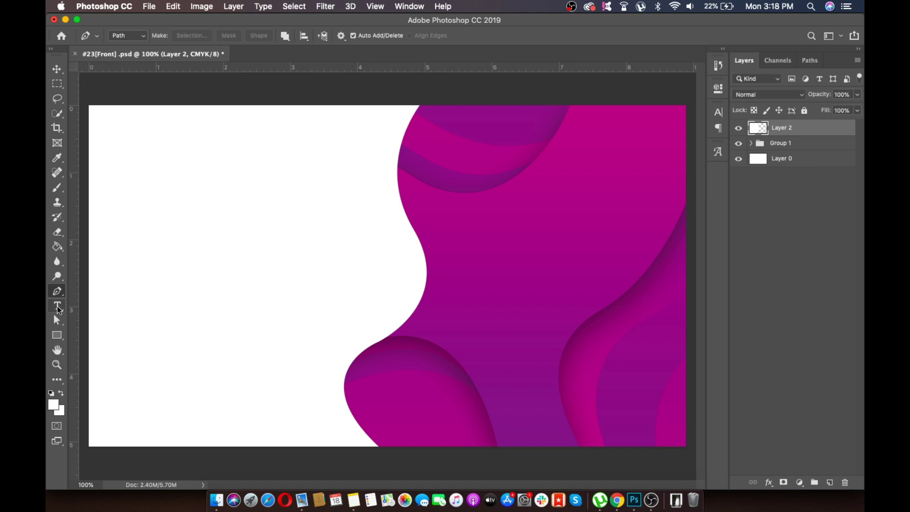
Step: Add the cardholder's name in capitals as black Poppins Bold 12 pt text near the top of the white area
{"action": "left_click", "coordinate": [58, 307]}
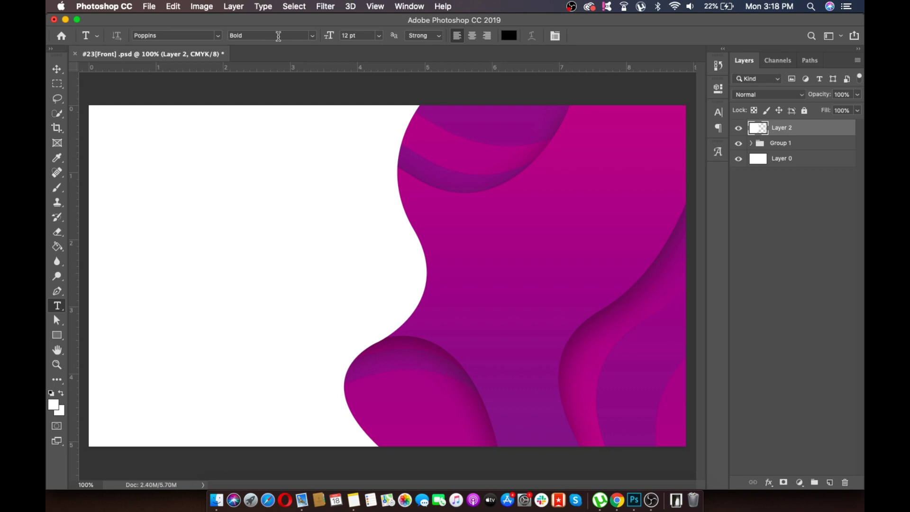
{"action": "left_click", "coordinate": [508, 36]}
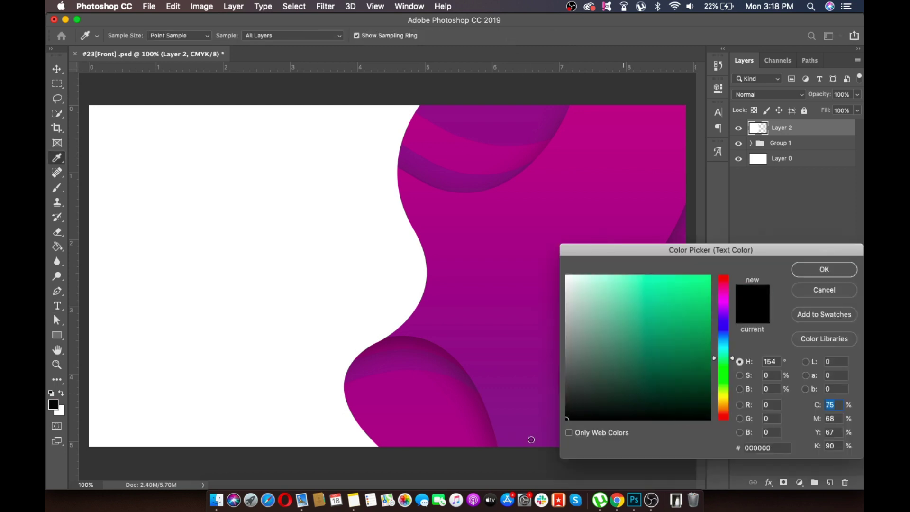
{"action": "left_click", "coordinate": [812, 269]}
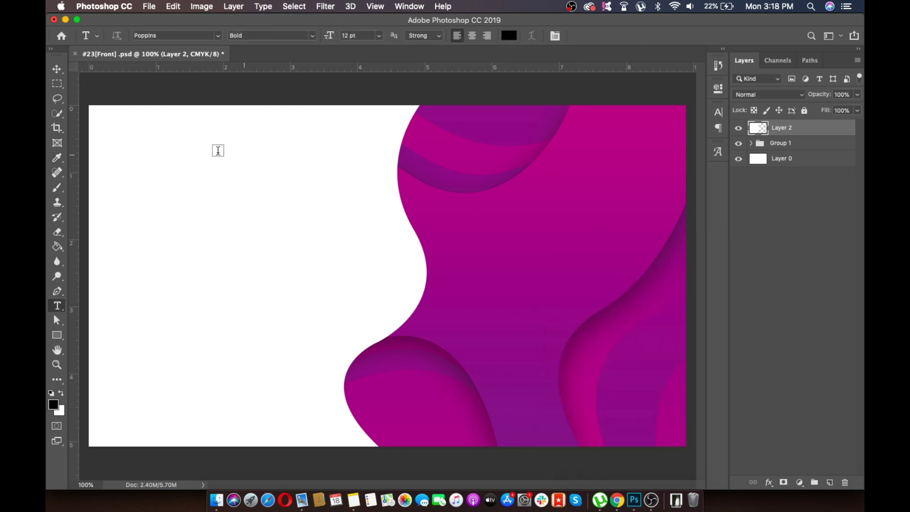
{"action": "left_click", "coordinate": [156, 161]}
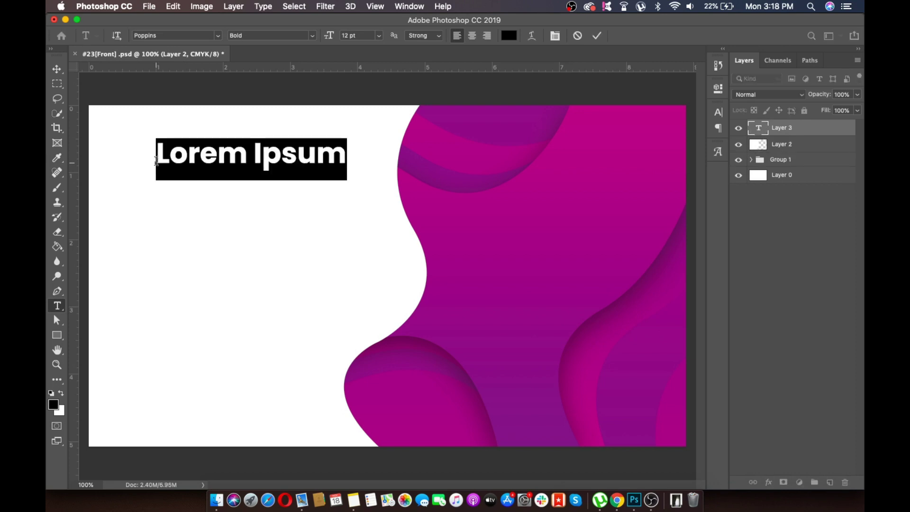
{"action": "type", "text": "rohit"}
{"action": "key", "text": "super+a"}
{"action": "type", "text": "r"}
{"action": "key", "text": "BackSpace"}
{"action": "type", "text": "ROHIT B"}
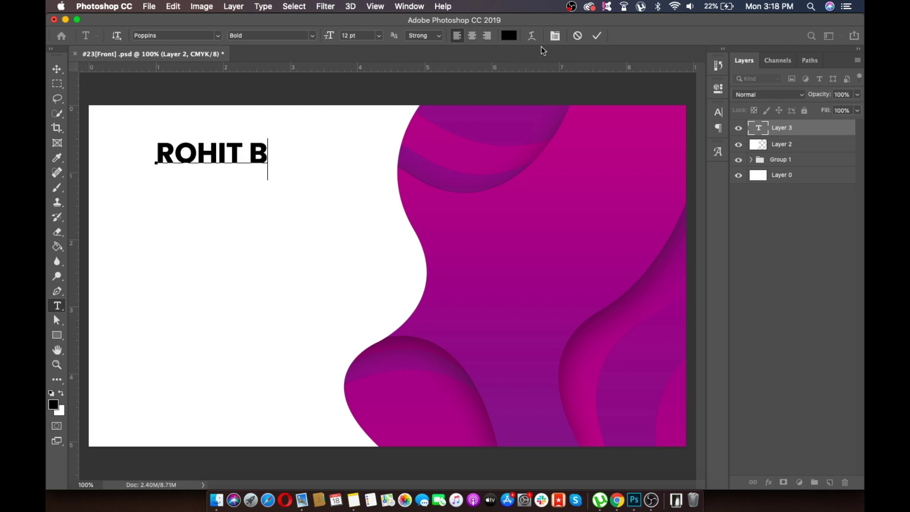
{"action": "left_click", "coordinate": [597, 35]}
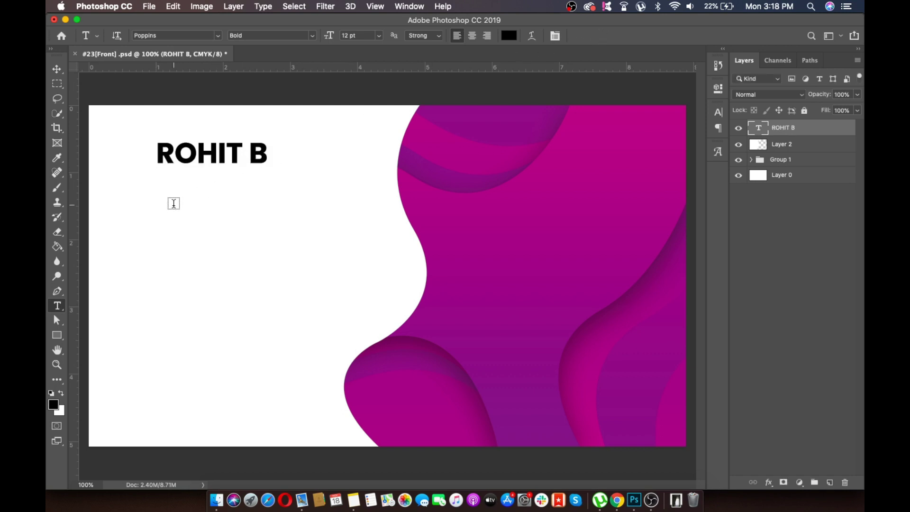
Step: Add a separate text line reading GRAPHIC DESIGNER below the name
{"action": "left_click", "coordinate": [173, 202]}
{"action": "type", "text": "G"}
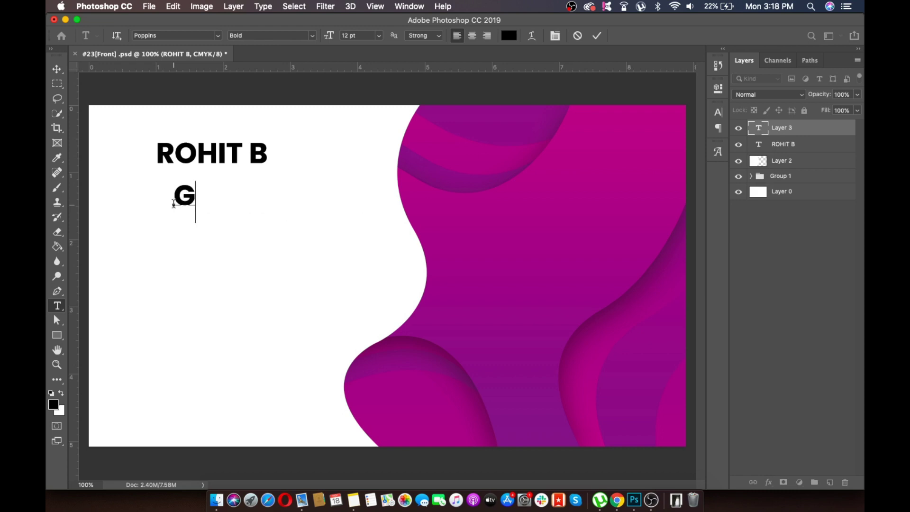
{"action": "type", "text": "RAPHIC DES"}
{"action": "key", "text": "BackSpace"}
{"action": "type", "text": "DESIGNER"}
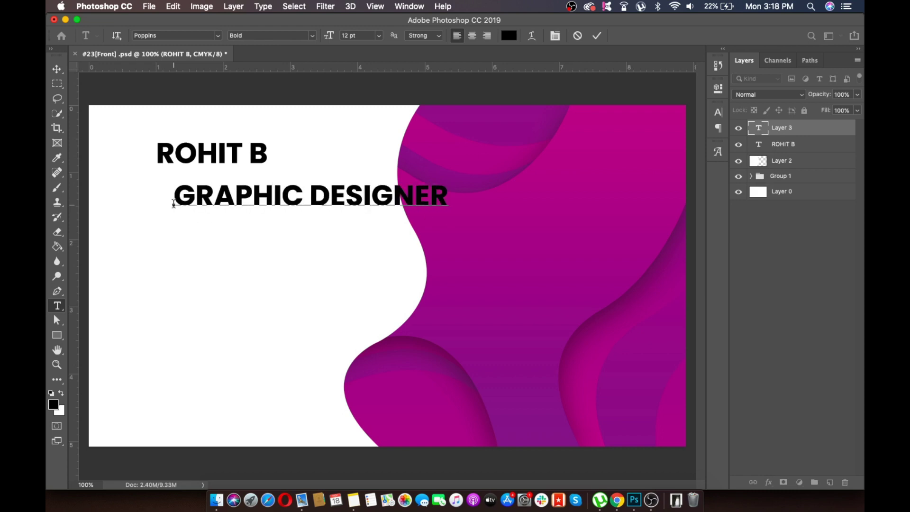
Step: Set the GRAPHIC DESIGNER text to 6 pt and move it directly under the name, lined up with its left edge
{"action": "key", "text": "super+a"}
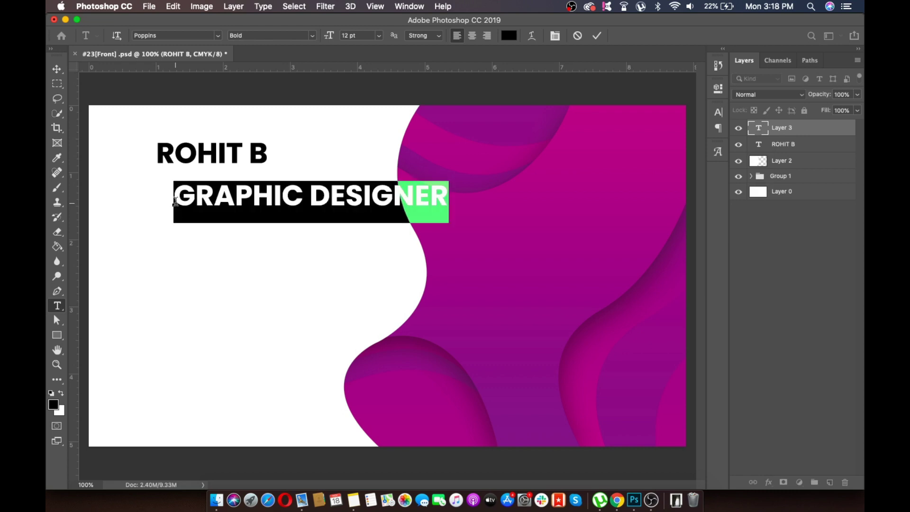
{"action": "left_click", "coordinate": [363, 35]}
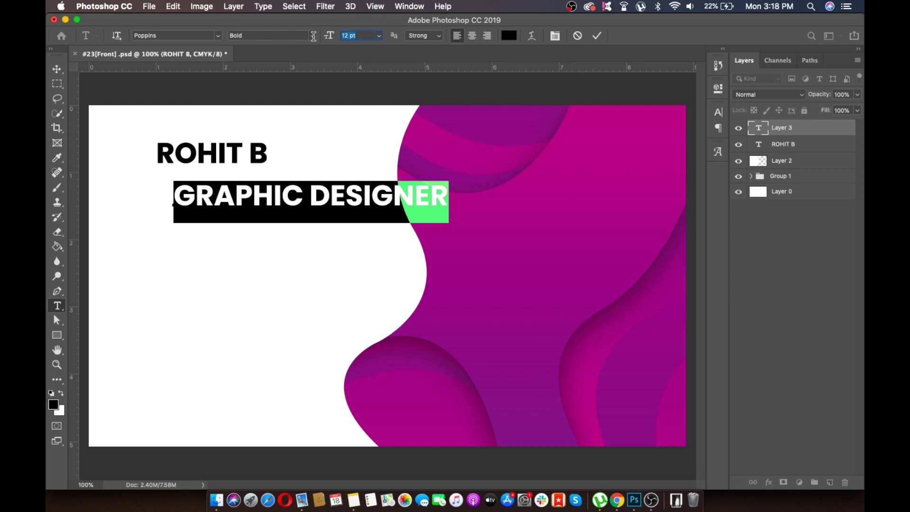
{"action": "type", "text": "6"}
{"action": "key", "text": "Return"}
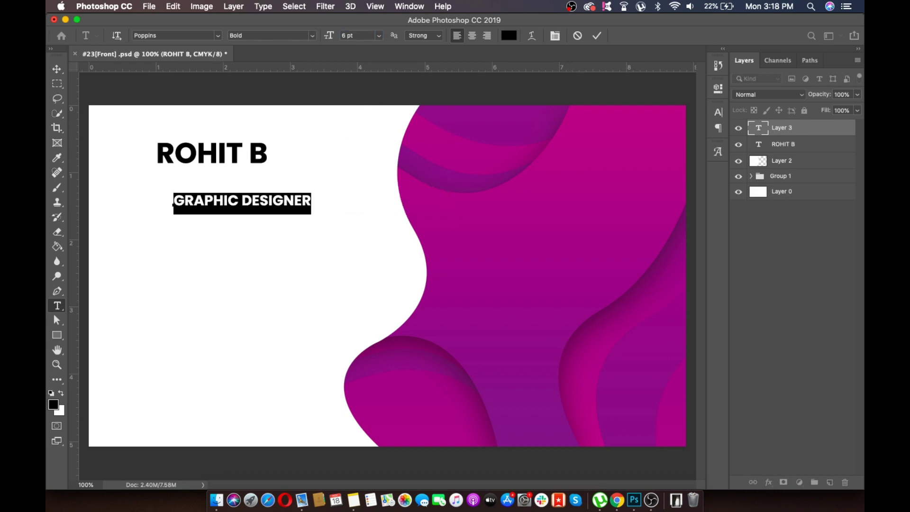
{"action": "left_click", "coordinate": [598, 36]}
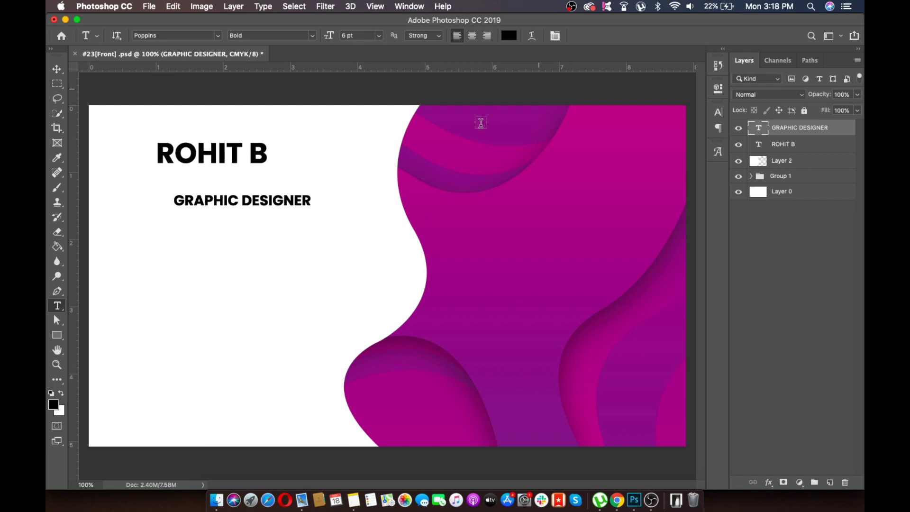
{"action": "left_click", "coordinate": [63, 73]}
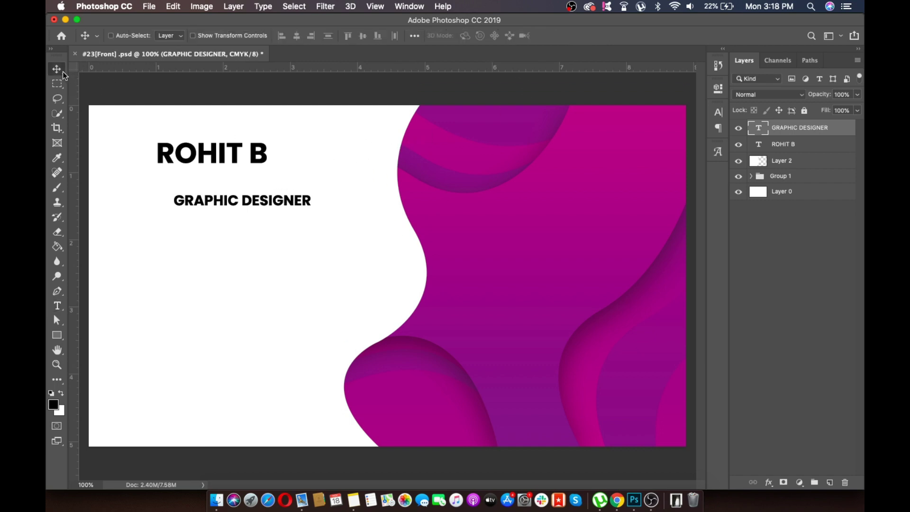
{"action": "left_click_drag", "start_coordinate": [203, 202], "coordinate": [186, 181]}
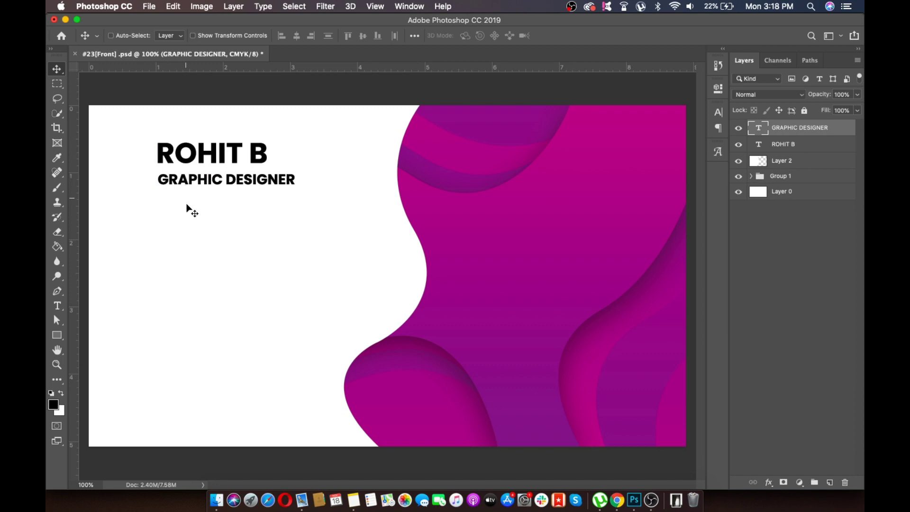
Step: Reduce the GRAPHIC DESIGNER text to 4 pt and move it up closer to the name
{"action": "key", "text": "t"}
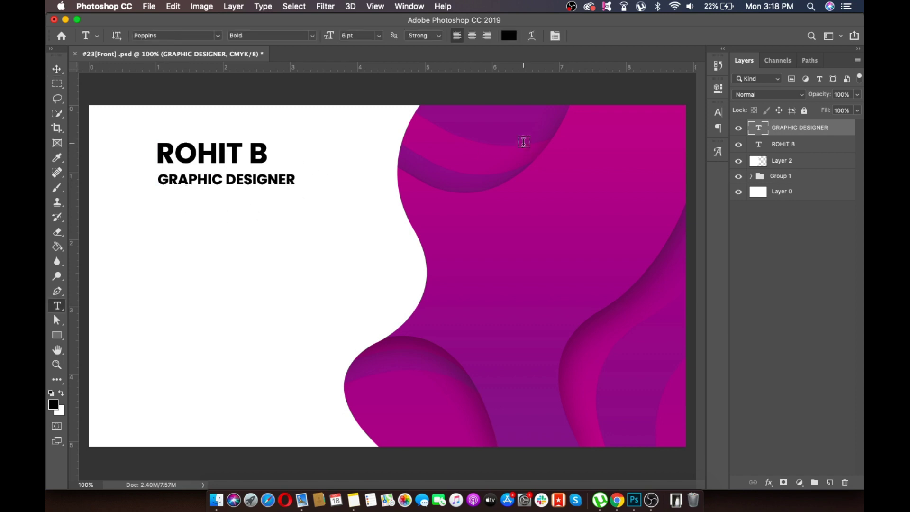
{"action": "left_click", "coordinate": [356, 34]}
{"action": "key", "text": "Down"}
{"action": "key", "text": "Down"}
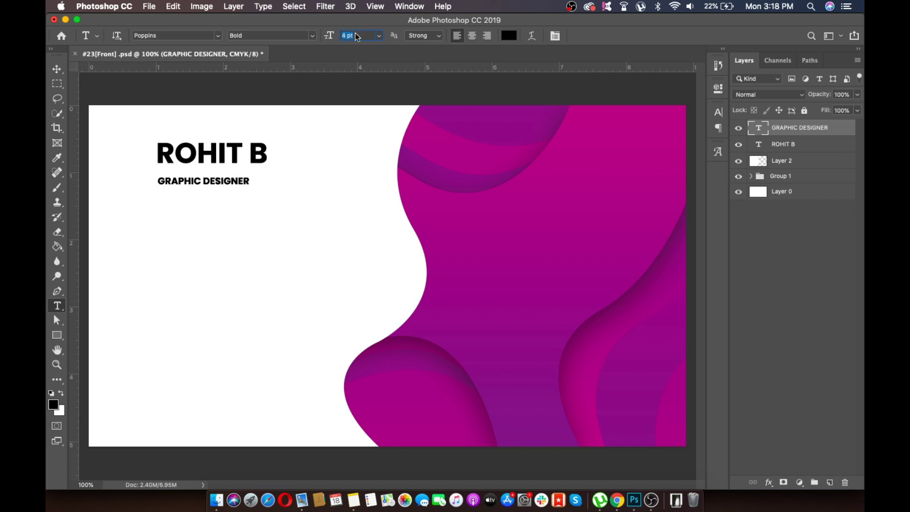
{"action": "left_click", "coordinate": [56, 70]}
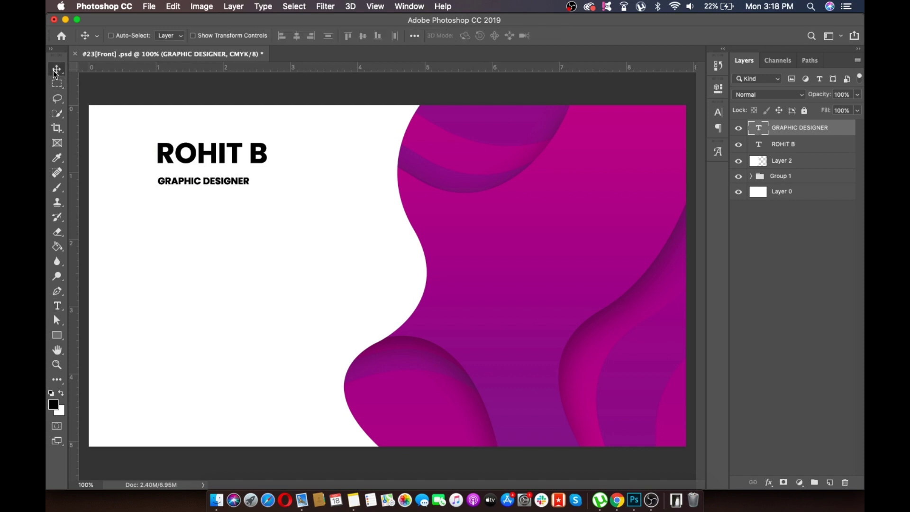
{"action": "left_click_drag", "start_coordinate": [171, 197], "coordinate": [171, 189]}
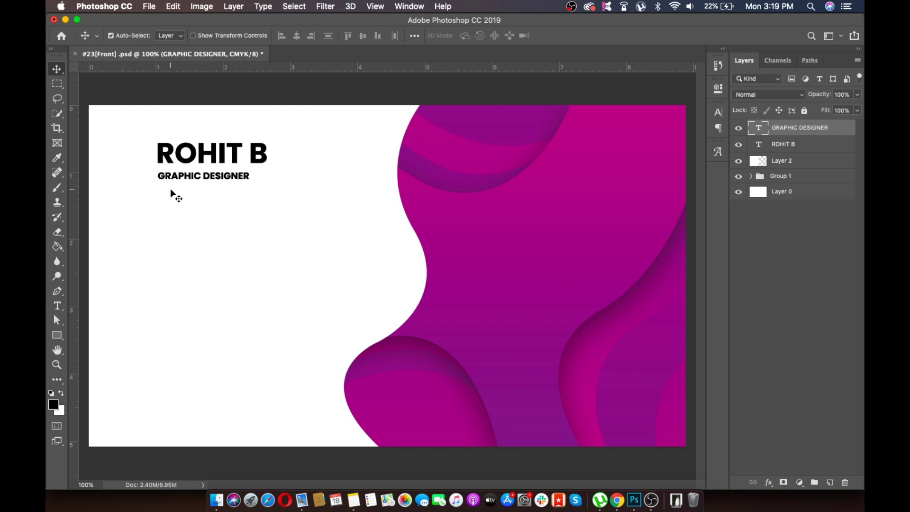
Step: Recolour the GRAPHIC DESIGNER text with the magenta sampled from the card's wavy background artwork
{"action": "key", "text": "super+plus"}
{"action": "scroll", "coordinate": [171, 195], "scroll_direction": "up", "scroll_amount": 5}
{"action": "scroll", "coordinate": [171, 194], "scroll_direction": "left", "scroll_amount": 5}
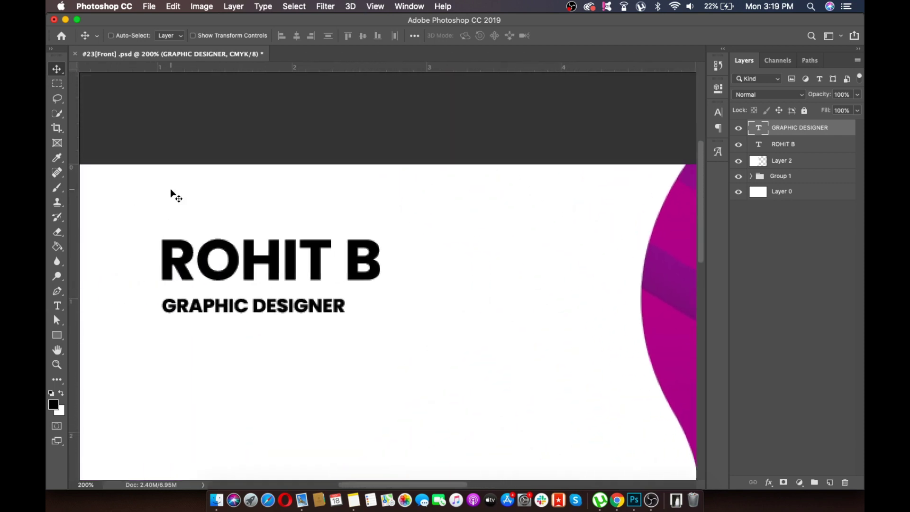
{"action": "key", "text": "t"}
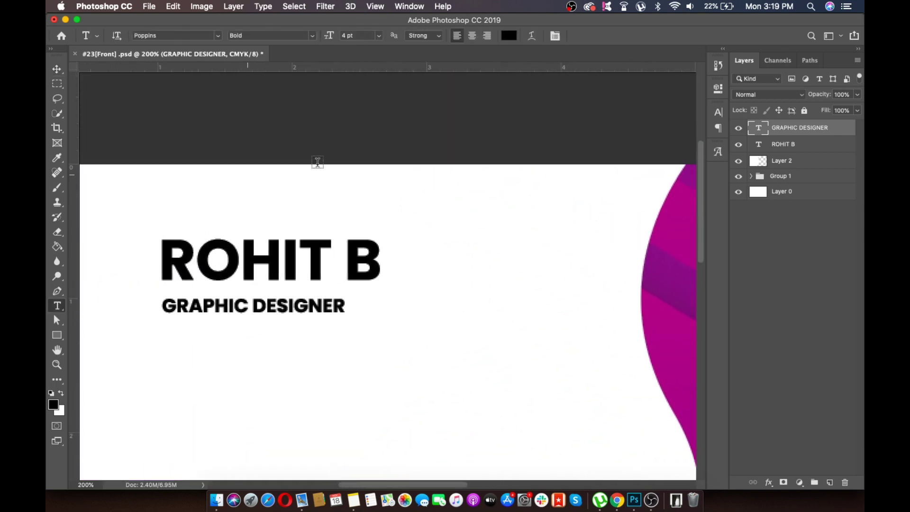
{"action": "left_click", "coordinate": [511, 39]}
{"action": "left_click", "coordinate": [680, 212]}
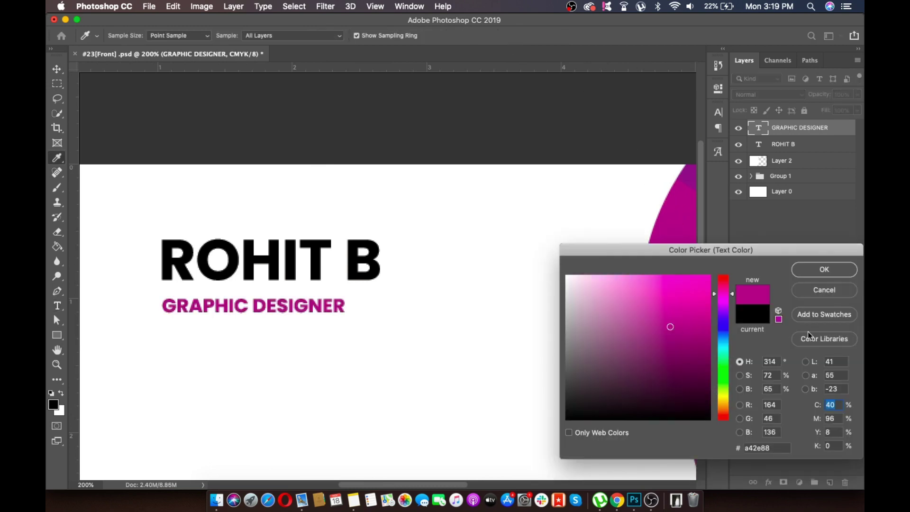
{"action": "left_click", "coordinate": [774, 448]}
{"action": "left_click", "coordinate": [819, 274]}
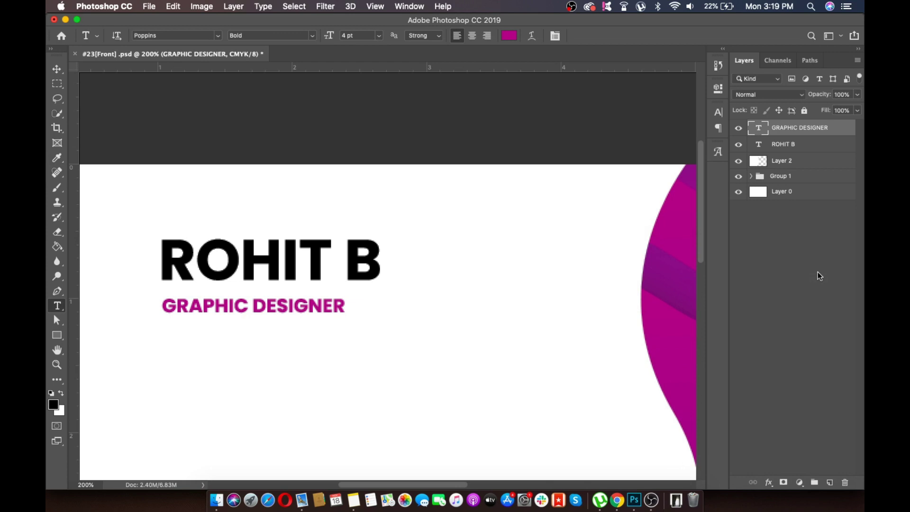
Step: Draw a thin horizontal rectangle about 93 px wide and 2 px high just below the job title, starting at its left edge
{"action": "left_click", "coordinate": [57, 336]}
{"action": "left_click_drag", "start_coordinate": [57, 336], "coordinate": [78, 339]}
{"action": "left_click_drag", "start_coordinate": [163, 327], "coordinate": [268, 327]}
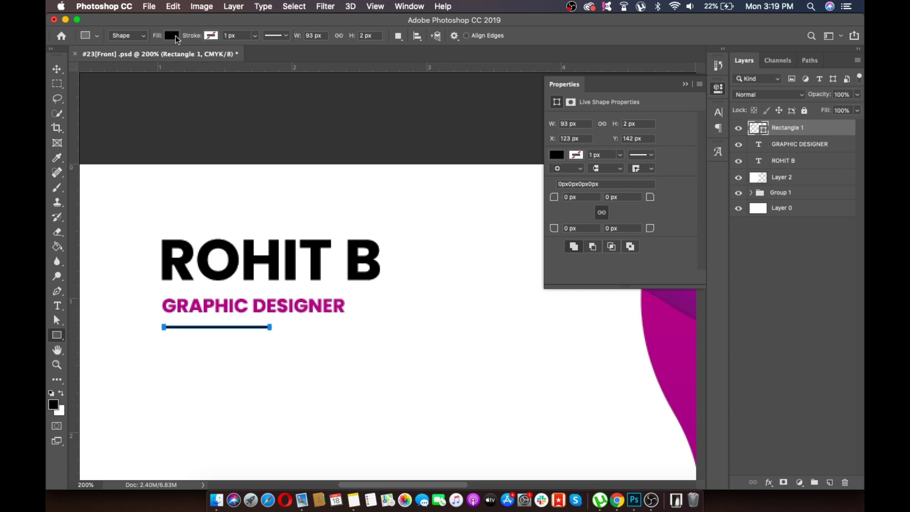
Step: Fill the thin rectangle with the magenta sampled from the GRAPHIC DESIGNER text, and make Layer 2 the active layer
{"action": "left_click", "coordinate": [173, 35]}
{"action": "left_click", "coordinate": [225, 57]}
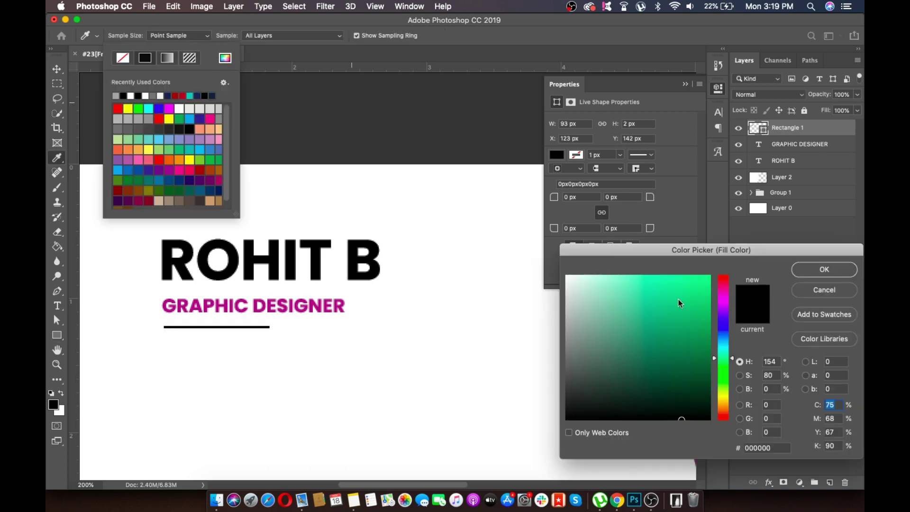
{"action": "left_click", "coordinate": [172, 307]}
{"action": "key", "text": "Return"}
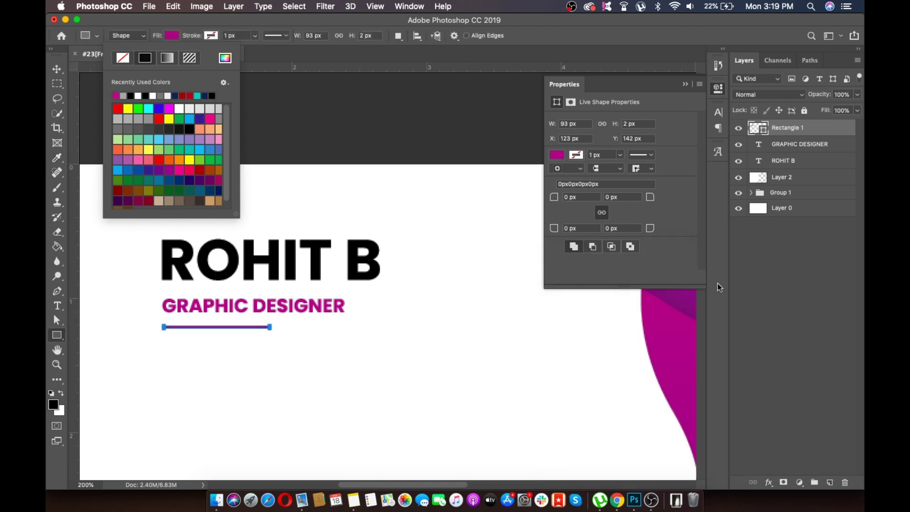
{"action": "left_click", "coordinate": [775, 267]}
{"action": "left_click", "coordinate": [801, 179]}
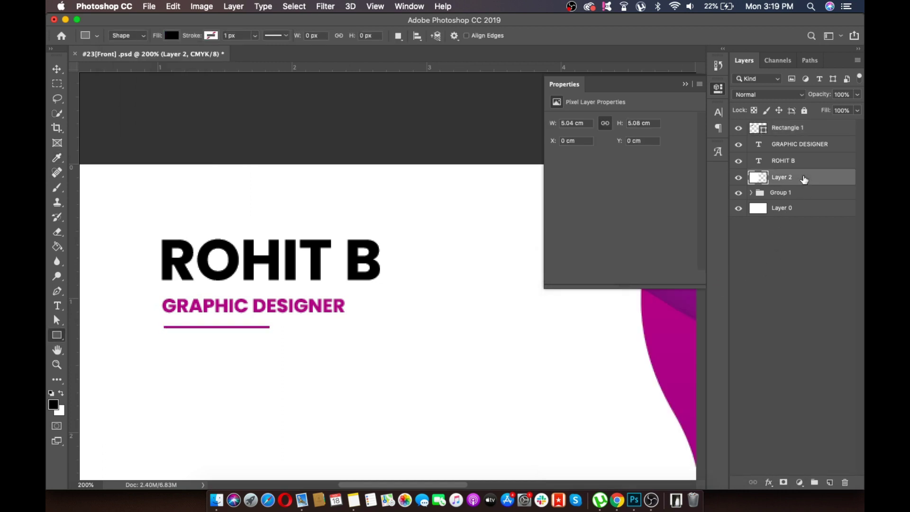
{"action": "left_click", "coordinate": [685, 84]}
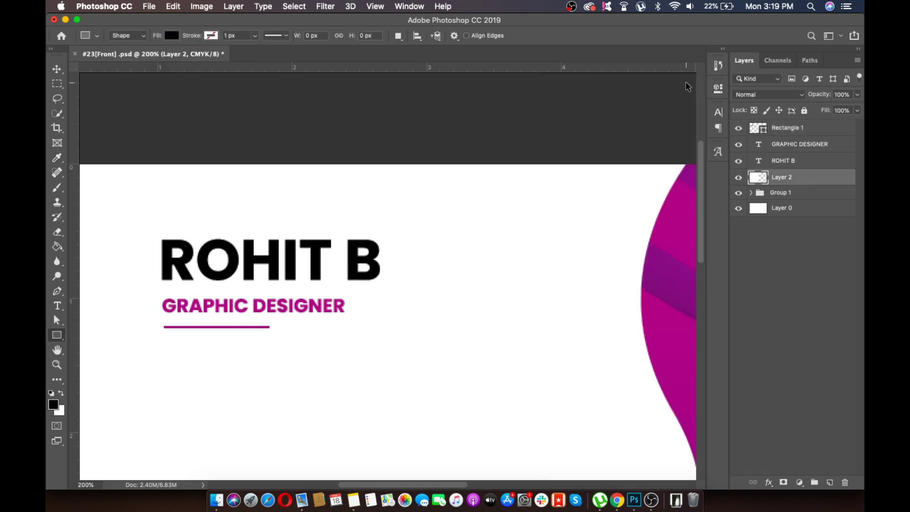
{"action": "key", "text": "super+minus"}
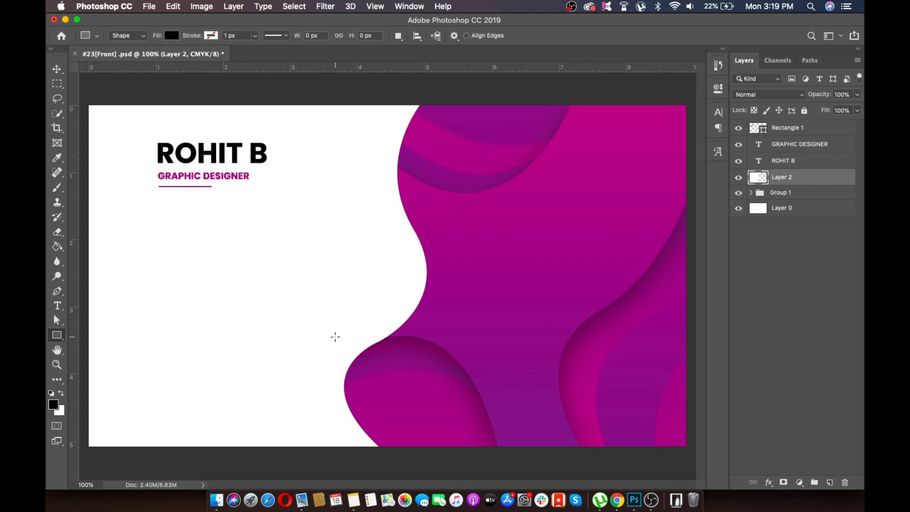
{"action": "key", "text": "super+plus"}
{"action": "scroll", "coordinate": [335, 337], "scroll_direction": "left", "scroll_amount": 10}
{"action": "scroll", "coordinate": [335, 337], "scroll_direction": "down", "scroll_amount": 5}
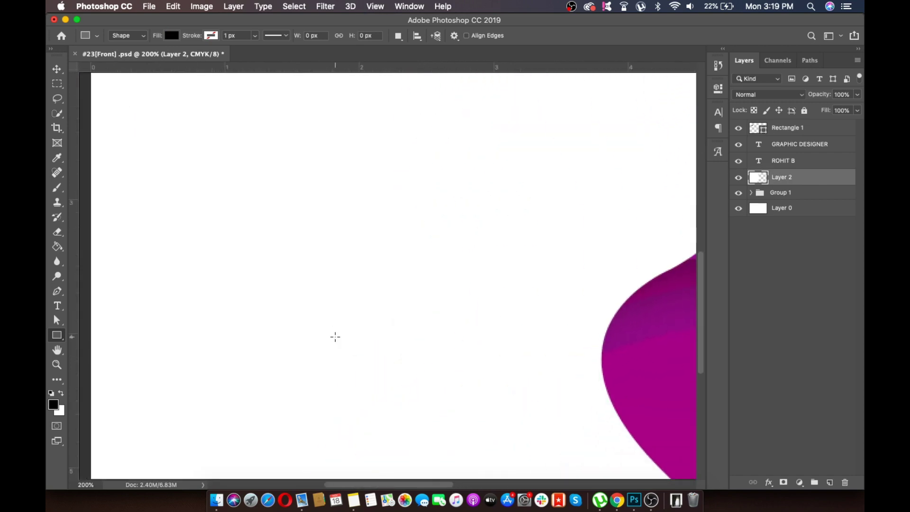
{"action": "key", "text": "super+minus"}
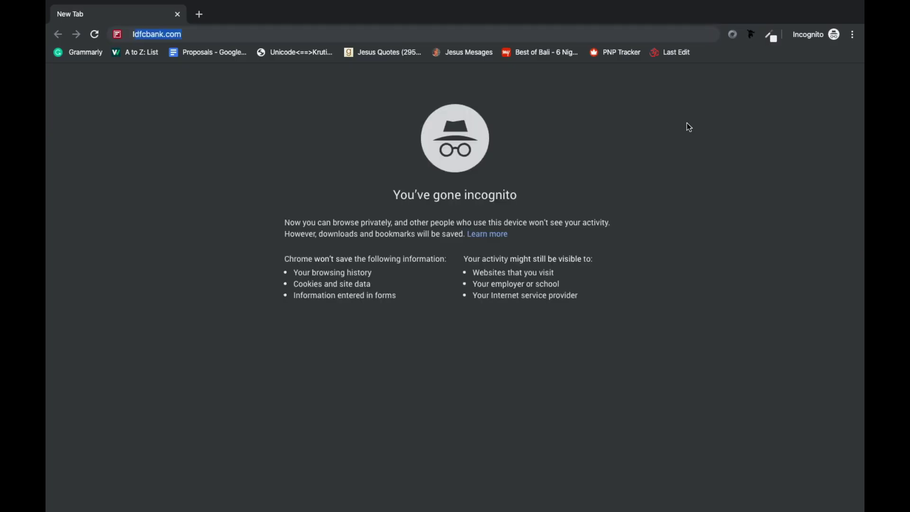
Step: Switch to the Chrome browser, open icons8.com and search its icons for "envelop"
{"action": "type", "text": "ICON"}
{"action": "key", "text": "Down"}
{"action": "key", "text": "Down"}
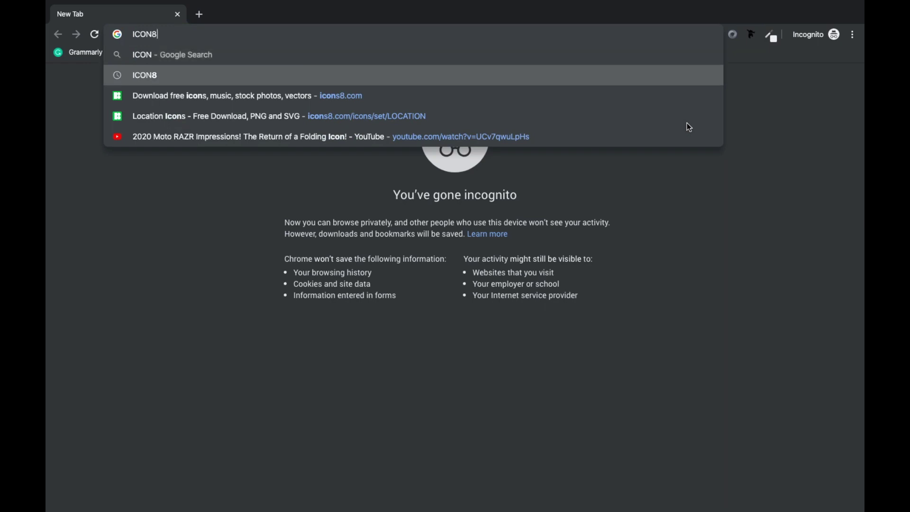
{"action": "key", "text": "Return"}
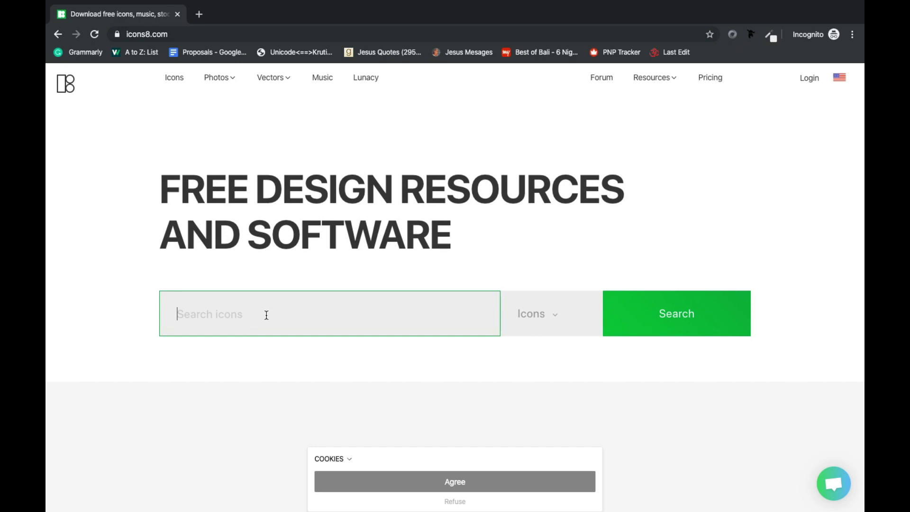
{"action": "type", "text": "envelop"}
{"action": "key", "text": "Return"}
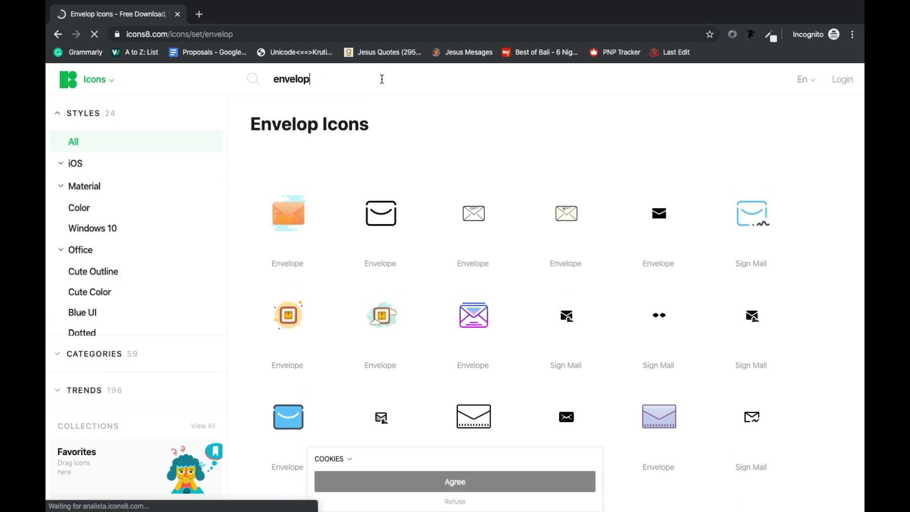
Step: Search the icon library for "call" icons and for "globe" icons
{"action": "type", "text": "call"}
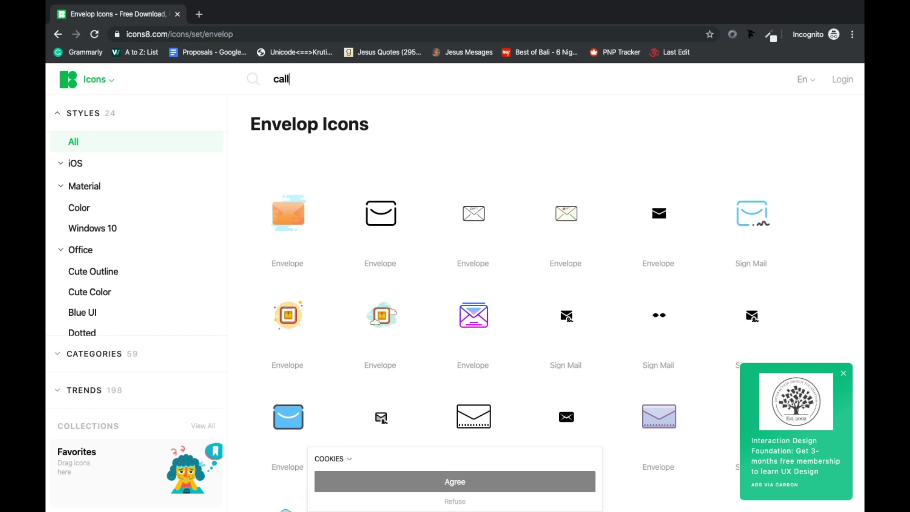
{"action": "key", "text": "Return"}
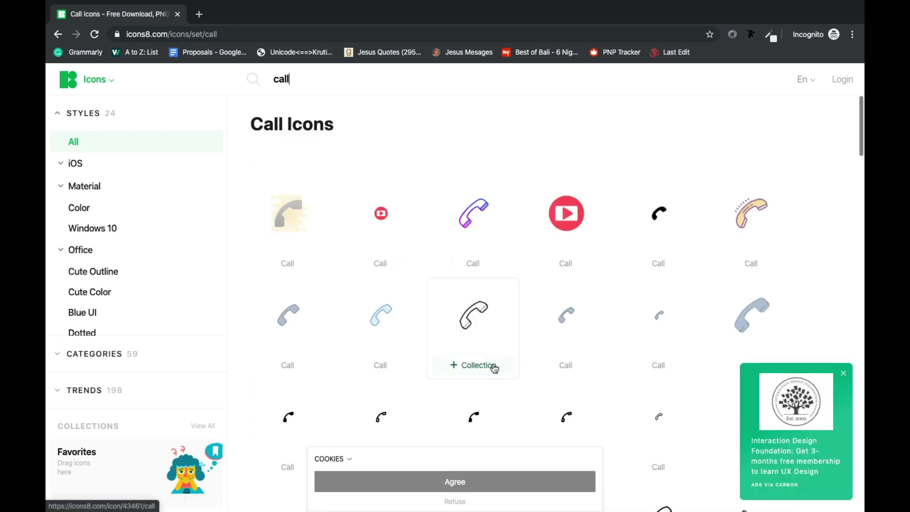
{"action": "left_click", "coordinate": [359, 74]}
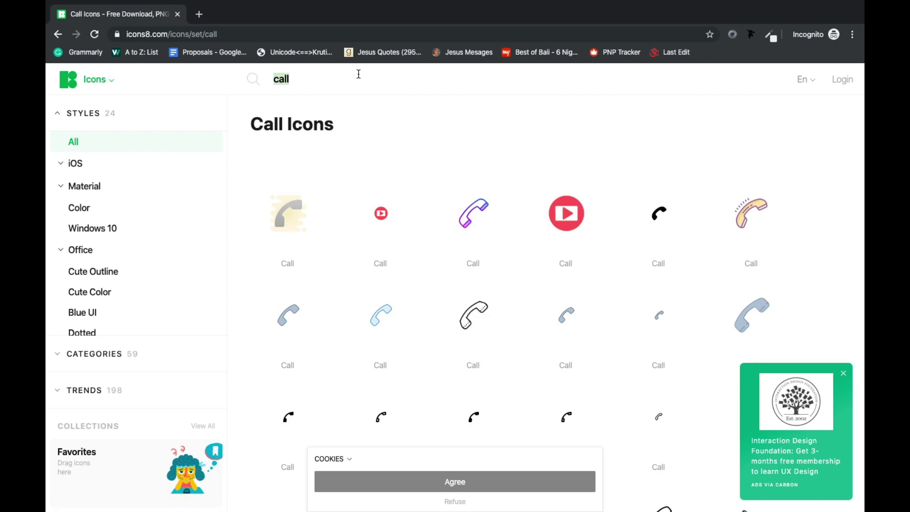
{"action": "type", "text": "globe"}
{"action": "key", "text": "Return"}
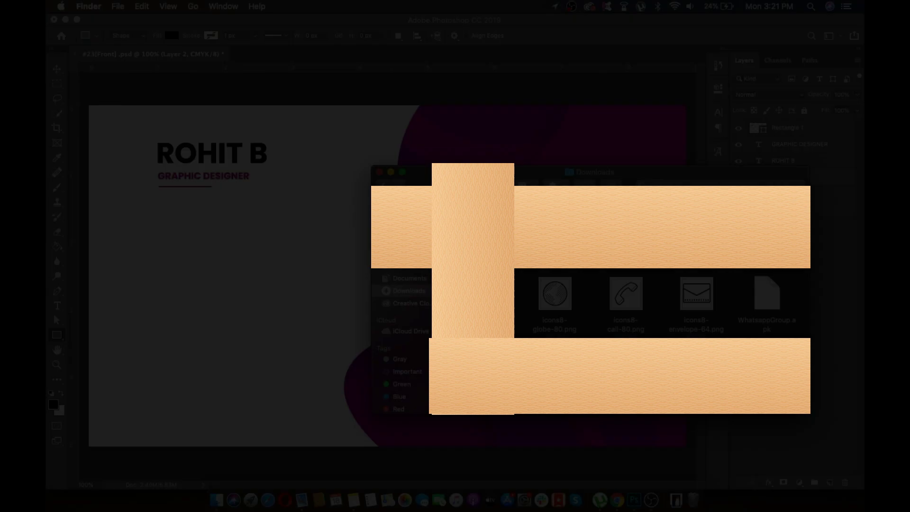
Step: Place the downloaded globe, call and envelope icon files from the Downloads folder into the Photoshop card document
{"action": "left_click_drag", "start_coordinate": [524, 313], "coordinate": [304, 273]}
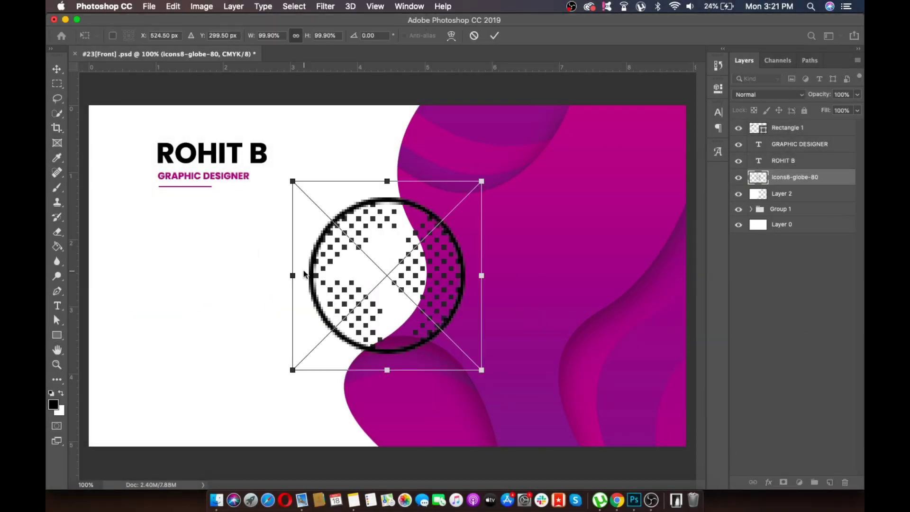
{"action": "key", "text": "Return"}
{"action": "key", "text": "Return"}
{"action": "key", "text": "Return"}
{"action": "key", "text": "u"}
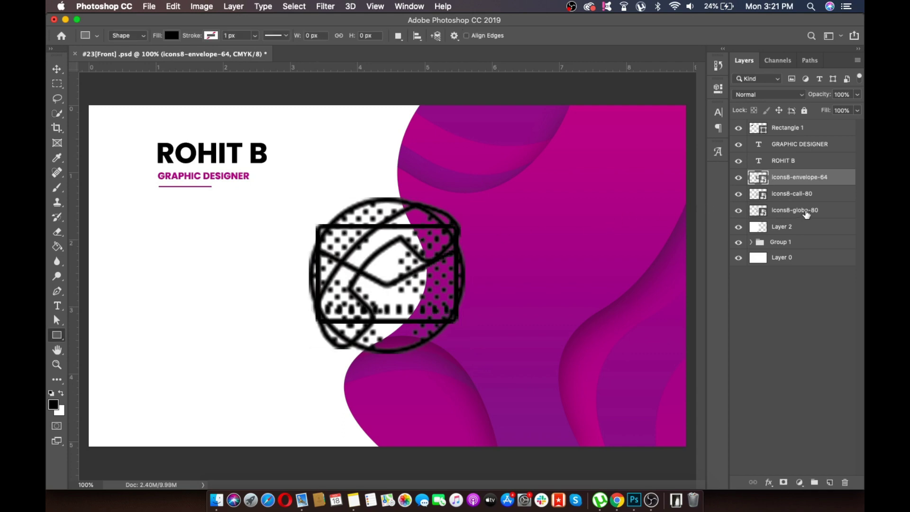
Step: Scale the envelope, call and globe icons down together to about 12.86% around their common centre
{"action": "left_click", "coordinate": [806, 211], "text": "shift"}
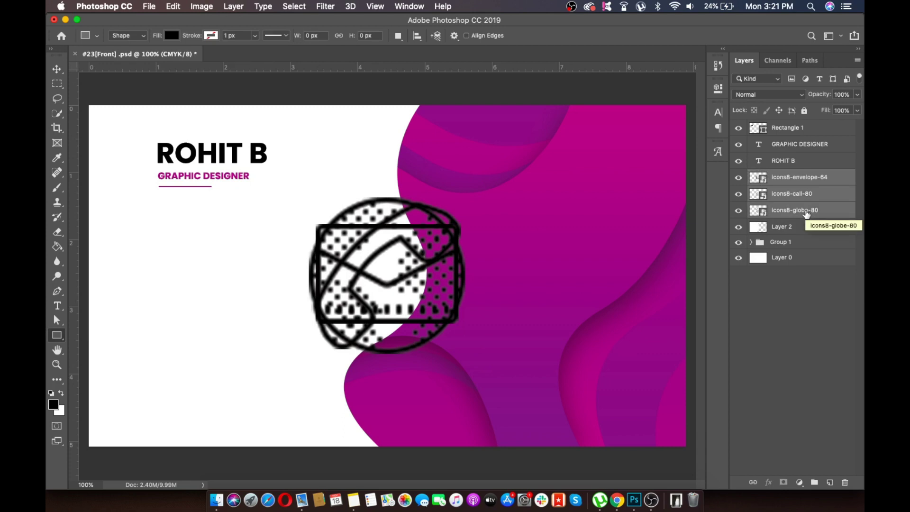
{"action": "key", "text": "super+t"}
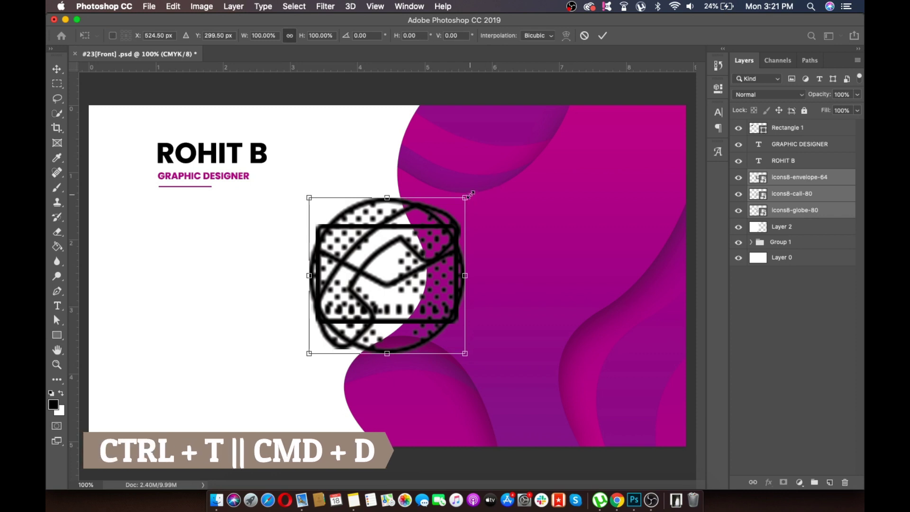
{"action": "left_click_drag", "start_coordinate": [465, 198], "coordinate": [386, 249], "text": "alt"}
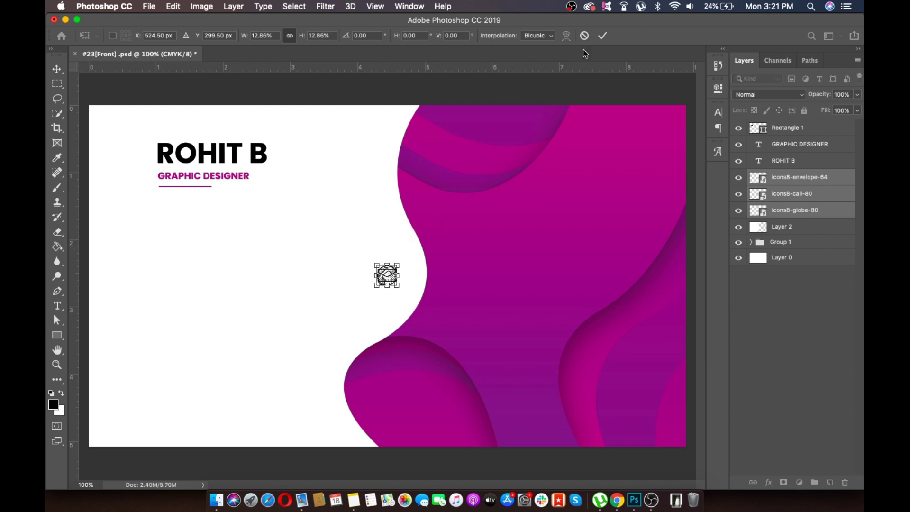
{"action": "left_click", "coordinate": [602, 36]}
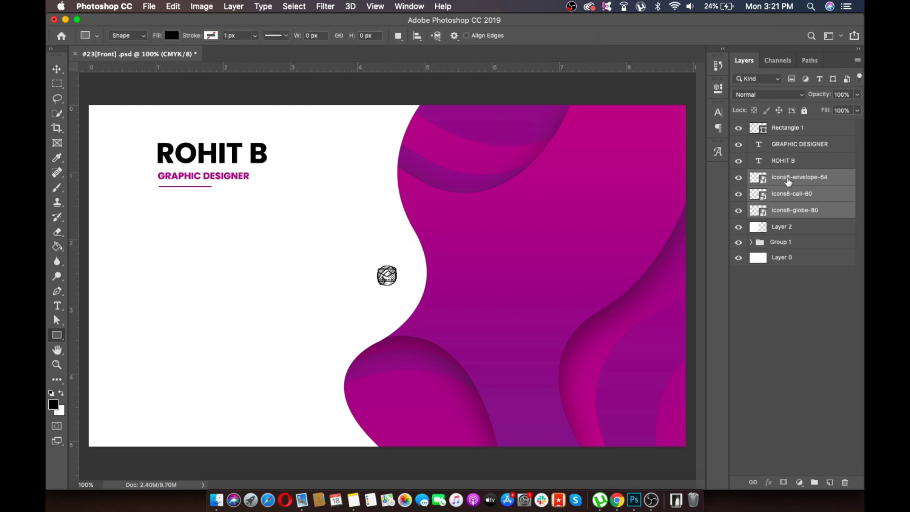
Step: Move the envelope icon to the lower part of the white area, in line with the left edge of the name
{"action": "left_click", "coordinate": [789, 180]}
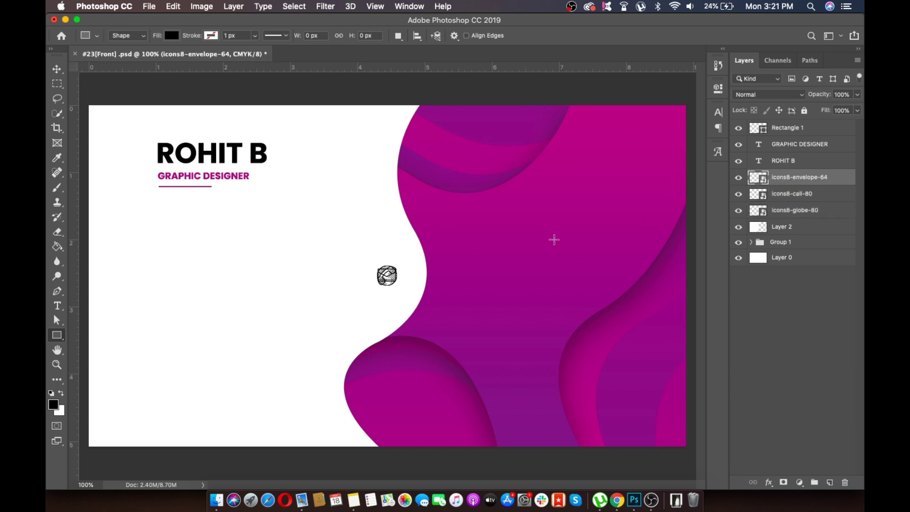
{"action": "left_click", "coordinate": [56, 70]}
{"action": "left_click_drag", "start_coordinate": [390, 283], "coordinate": [169, 324]}
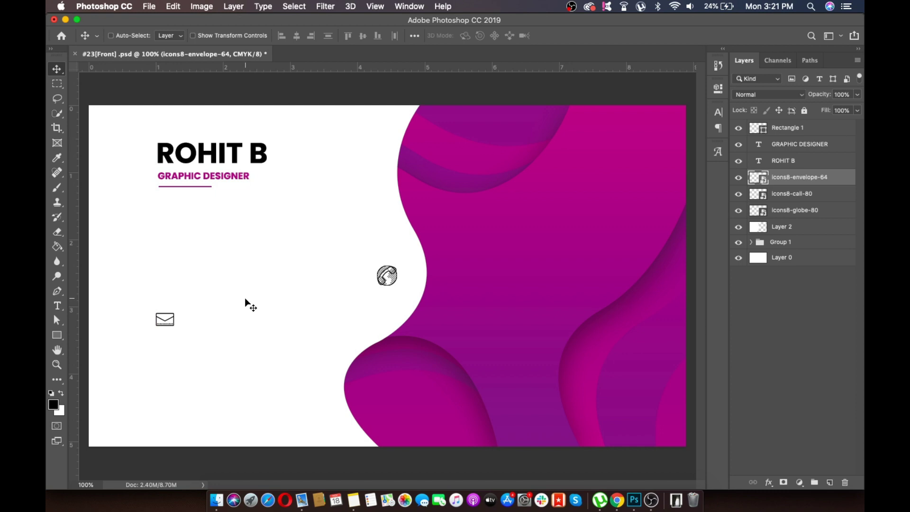
Step: Move the call icon below the envelope and the globe icon below the call icon, forming an evenly spaced column
{"action": "key", "text": "alt+bracketleft"}
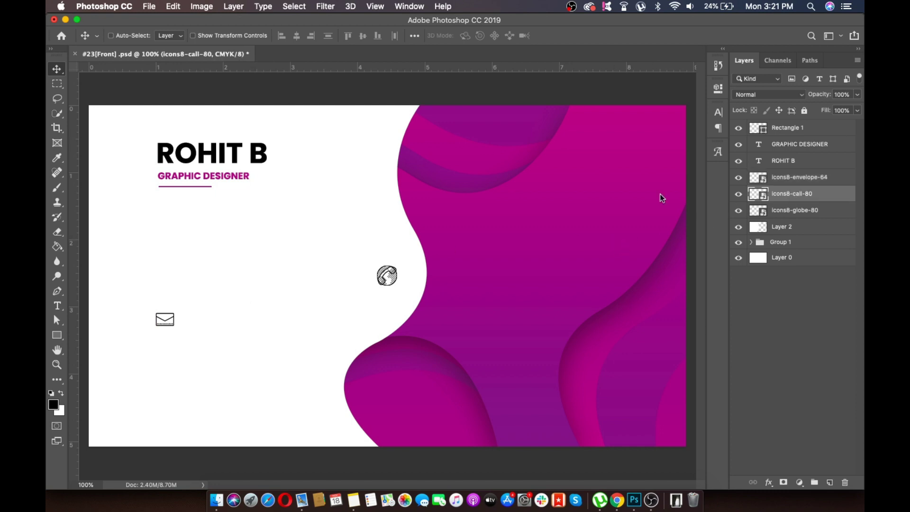
{"action": "left_click_drag", "start_coordinate": [412, 272], "coordinate": [188, 351]}
{"action": "left_click", "coordinate": [788, 214]}
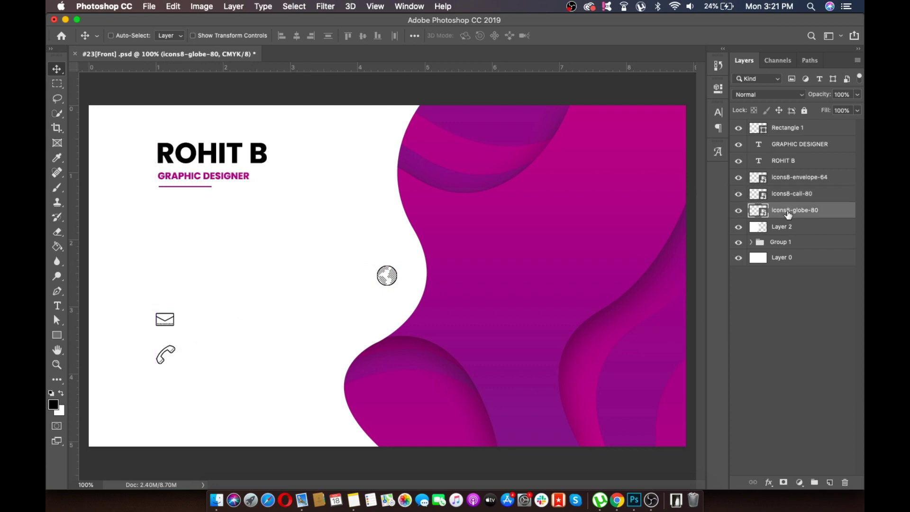
{"action": "left_click_drag", "start_coordinate": [399, 276], "coordinate": [175, 394]}
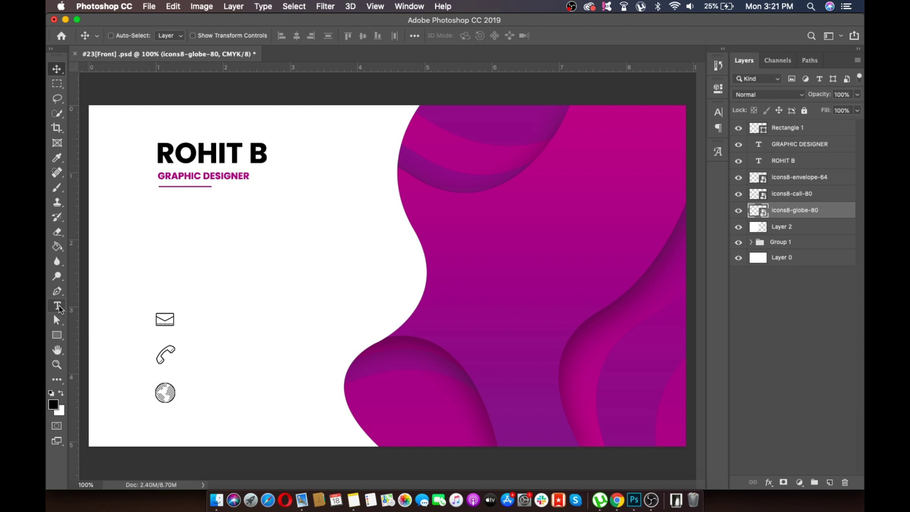
Step: Add the contact's e-mail address as magenta Poppins Bold 4 pt text to the right of the envelope icon
{"action": "left_click", "coordinate": [58, 306]}
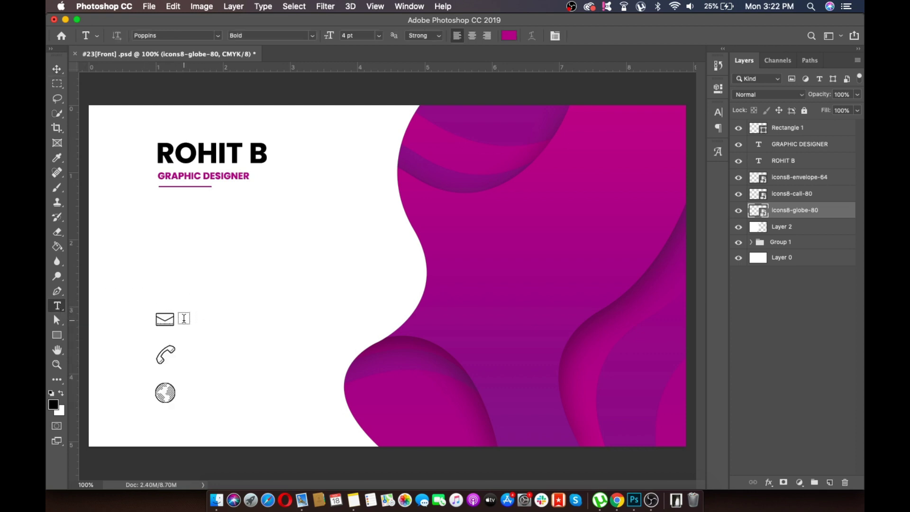
{"action": "left_click", "coordinate": [185, 316]}
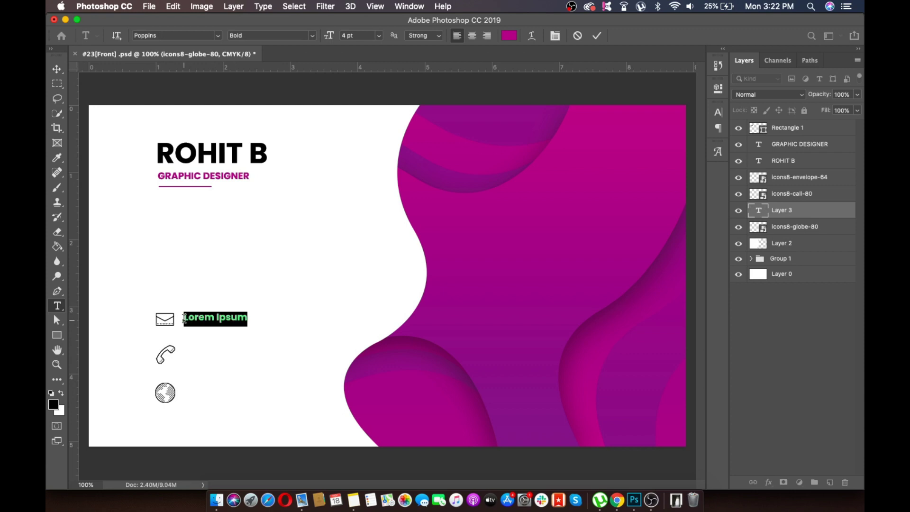
{"action": "type", "text": "examp"}
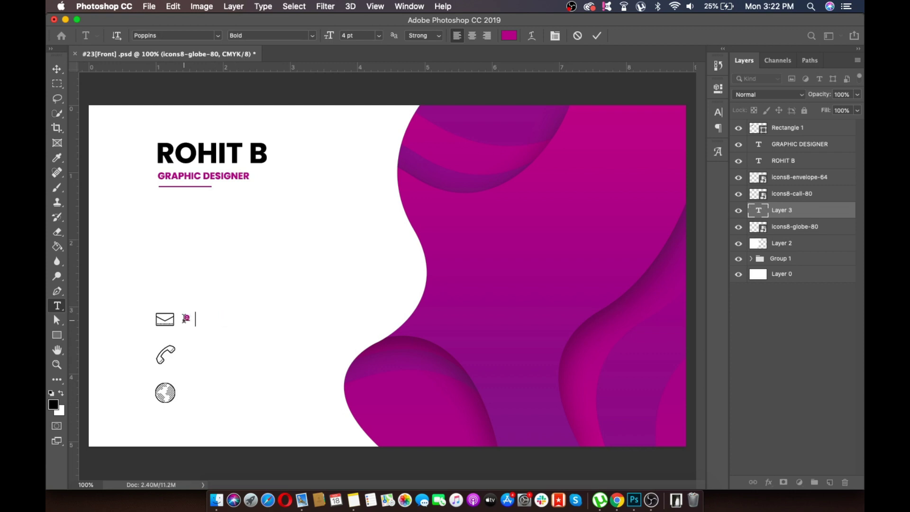
{"action": "type", "text": "le@gmail.com"}
{"action": "key", "text": "super+Return"}
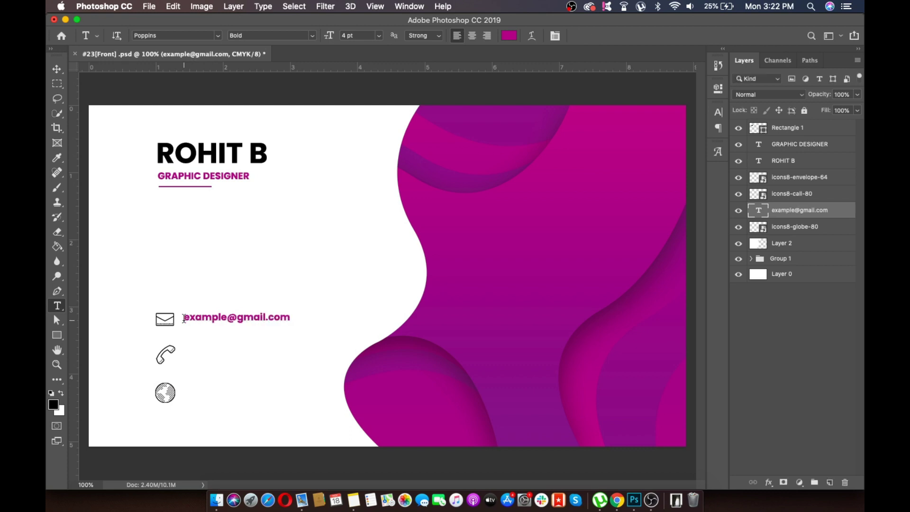
Step: Nudge the e-mail text slightly down so it is vertically centred on the envelope icon
{"action": "key", "text": "v"}
{"action": "key", "text": "Down"}
{"action": "key", "text": "Down"}
{"action": "key", "text": "Down"}
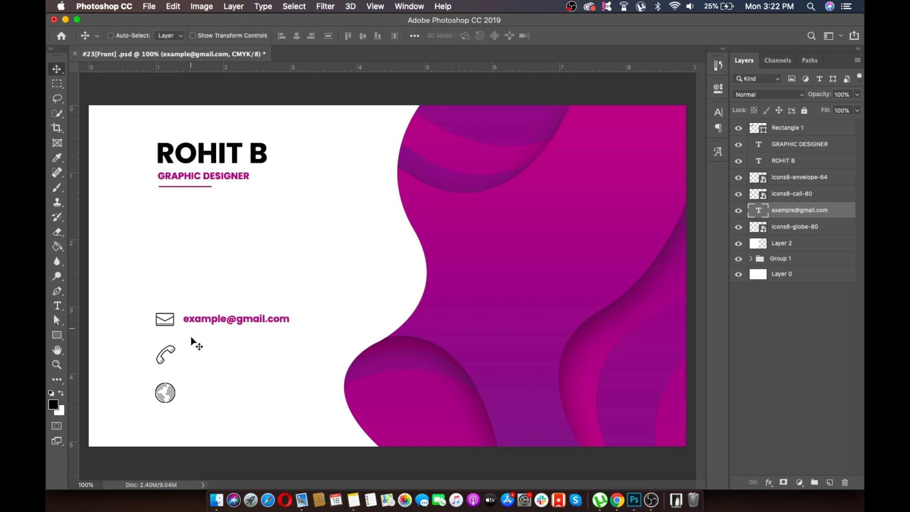
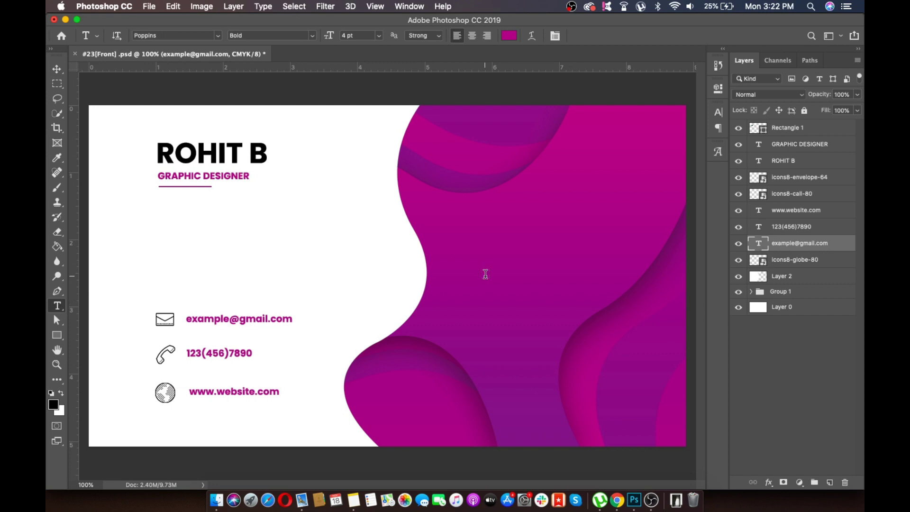
Step: Add a letter "D" on the purple-pink area and format it in Dodger Regular at 51 pt
{"action": "type", "text": "D"}
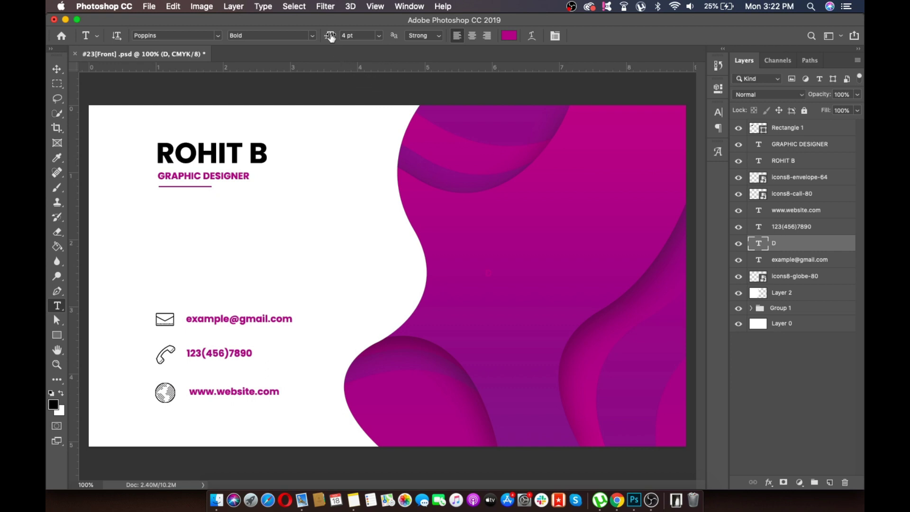
{"action": "left_click_drag", "start_coordinate": [331, 37], "coordinate": [355, 35]}
{"action": "left_click", "coordinate": [190, 36]}
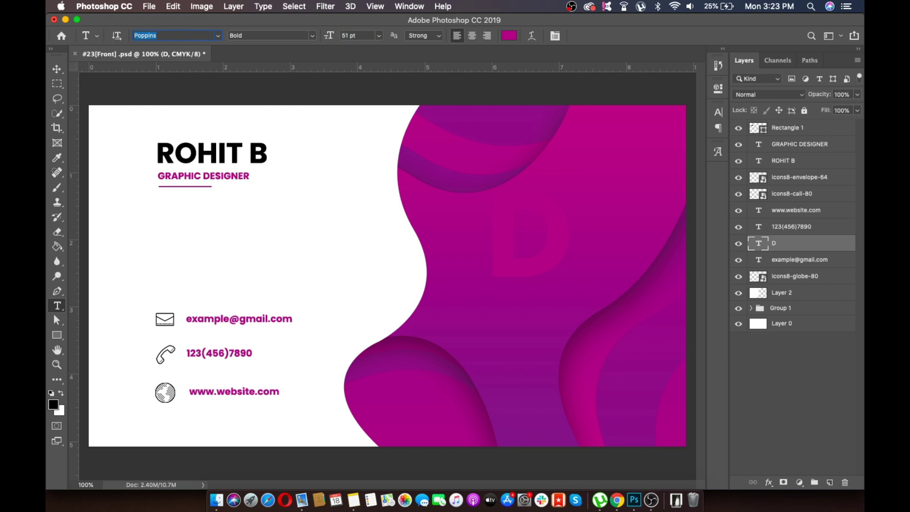
{"action": "type", "text": "DODGE"}
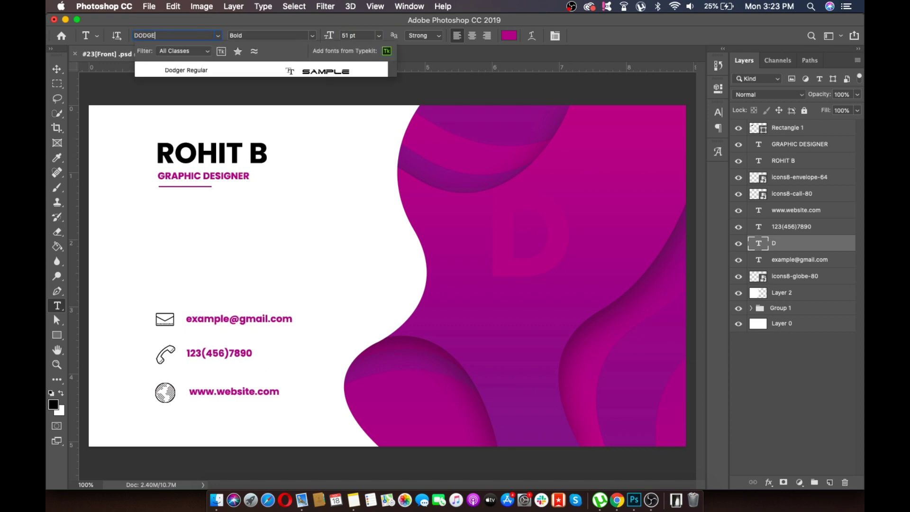
{"action": "key", "text": "Return"}
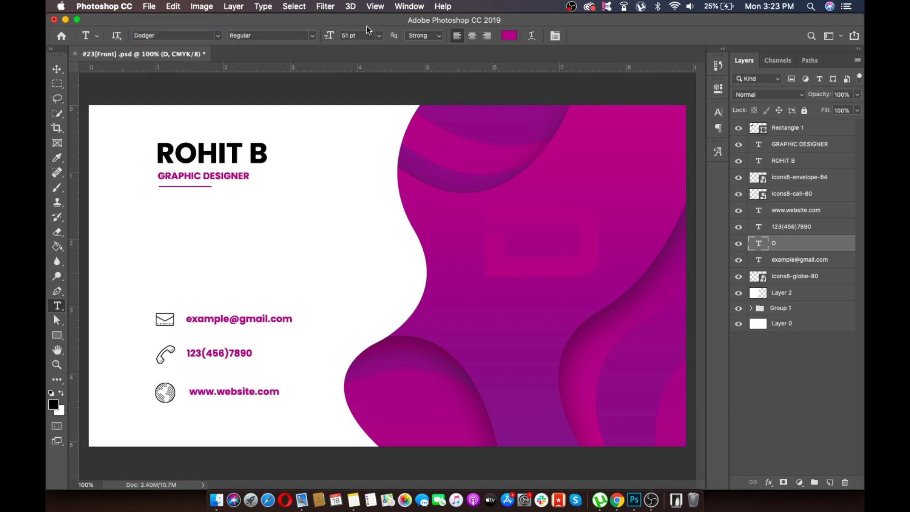
Step: Change the text colour of the letter D to white (ffffff)
{"action": "left_click", "coordinate": [507, 36]}
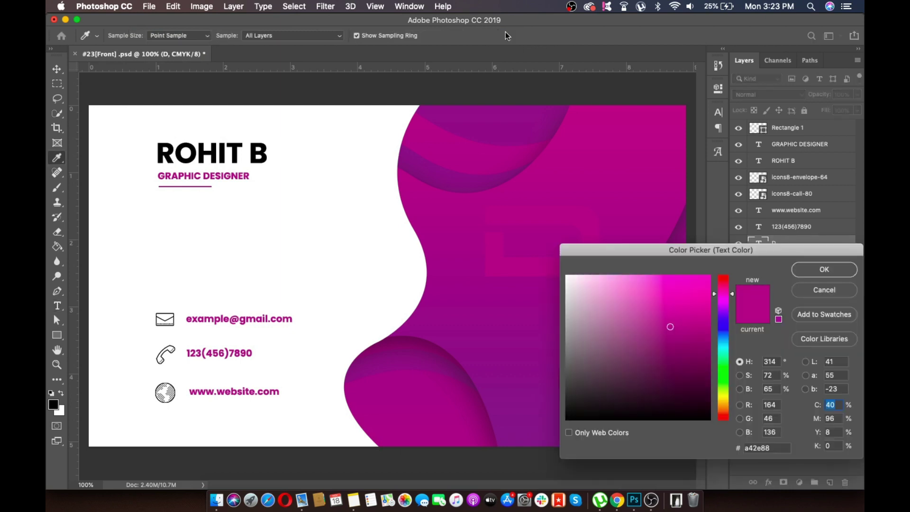
{"action": "left_click_drag", "start_coordinate": [608, 289], "coordinate": [518, 228]}
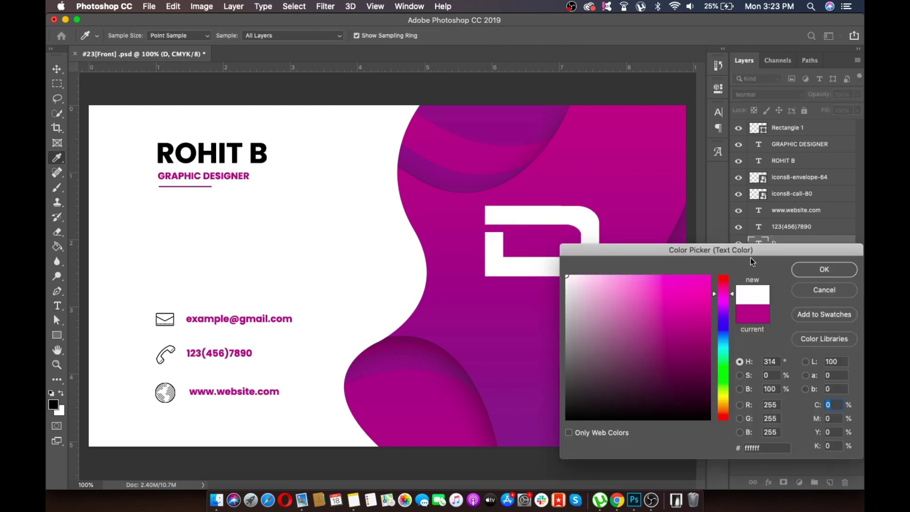
{"action": "left_click", "coordinate": [805, 273]}
Step: Set the D layer's blend mode to Overlay and move the letter slightly down and right, towards the middle of the purple-pink area
{"action": "left_click", "coordinate": [785, 94]}
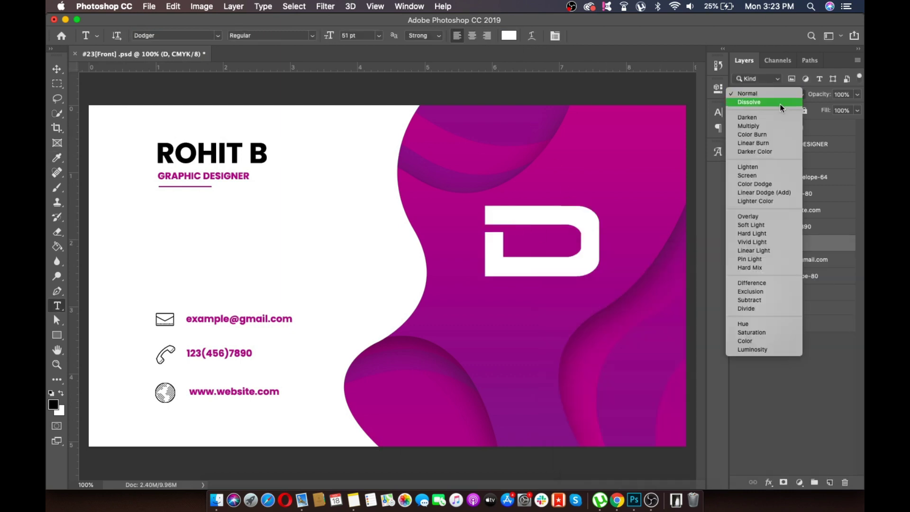
{"action": "left_click", "coordinate": [763, 220]}
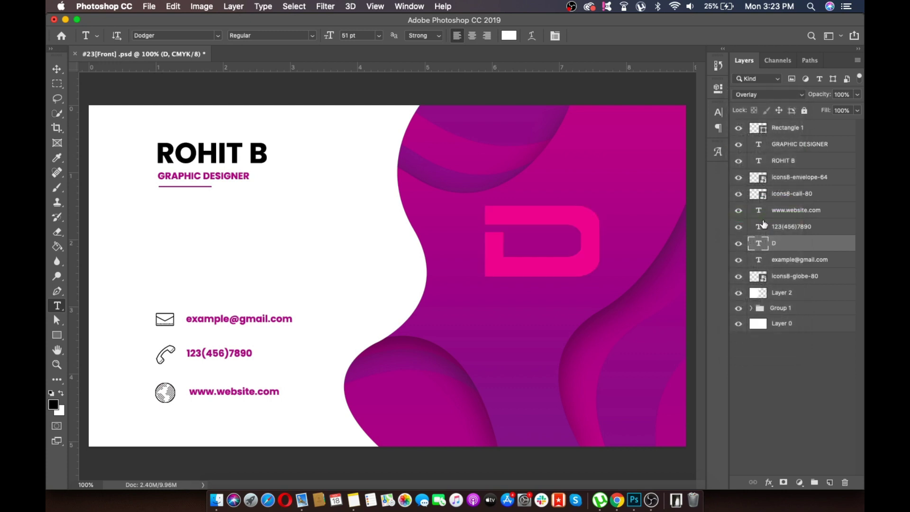
{"action": "left_click", "coordinate": [57, 69]}
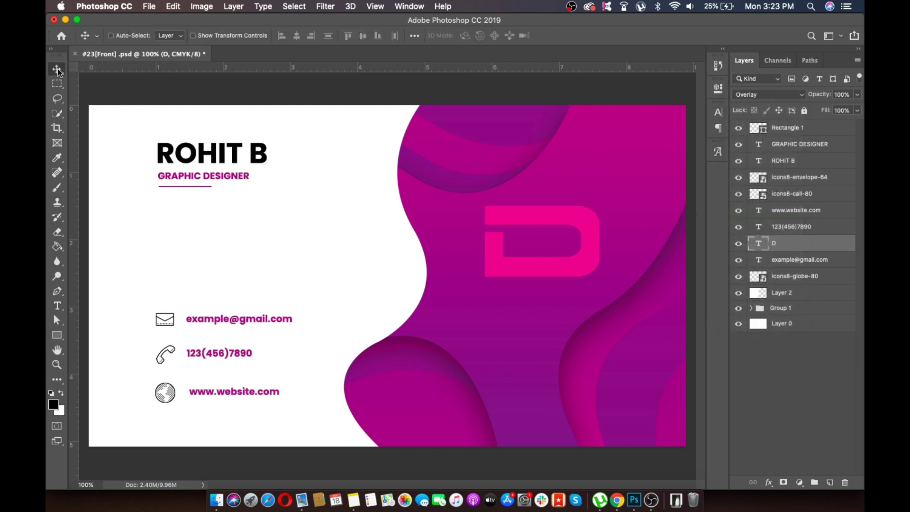
{"action": "left_click_drag", "start_coordinate": [533, 227], "coordinate": [544, 259]}
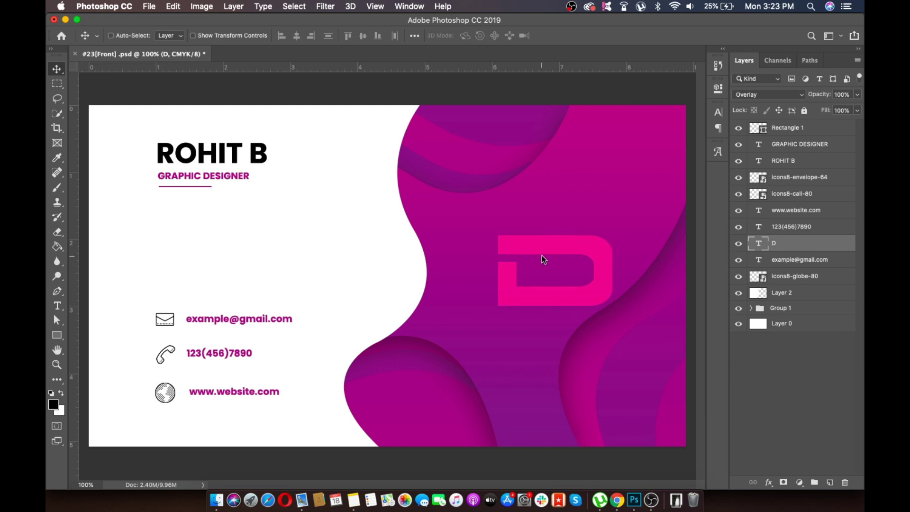
Step: Add a Drop Shadow layer style to Layer 2, the white wavy shape
{"action": "left_click", "coordinate": [795, 294]}
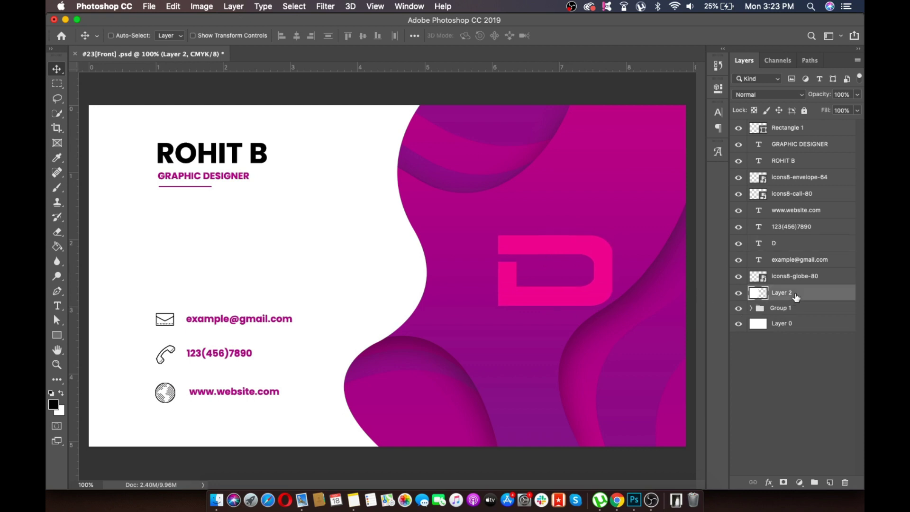
{"action": "left_click", "coordinate": [739, 294]}
{"action": "left_click", "coordinate": [739, 294]}
{"action": "right_click", "coordinate": [805, 293]}
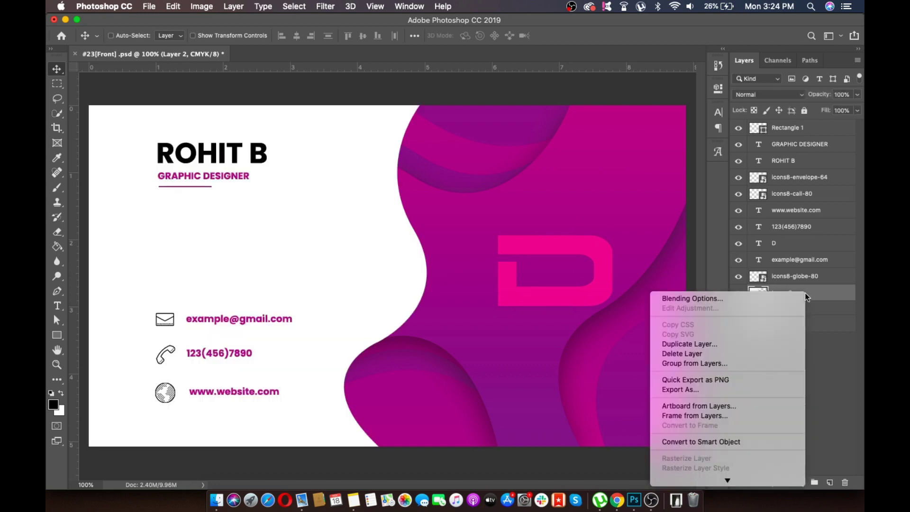
{"action": "left_click", "coordinate": [793, 294]}
{"action": "right_click", "coordinate": [792, 295]}
{"action": "left_click", "coordinate": [776, 294]}
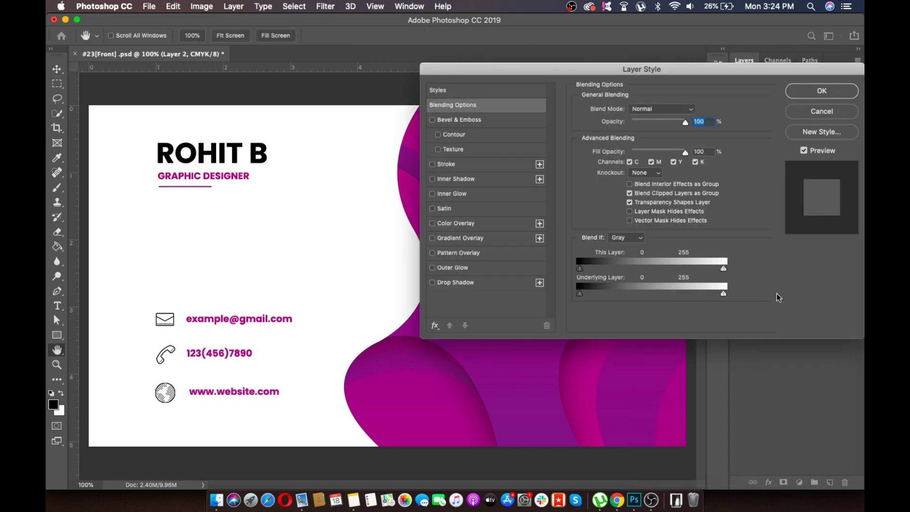
{"action": "left_click", "coordinate": [473, 285]}
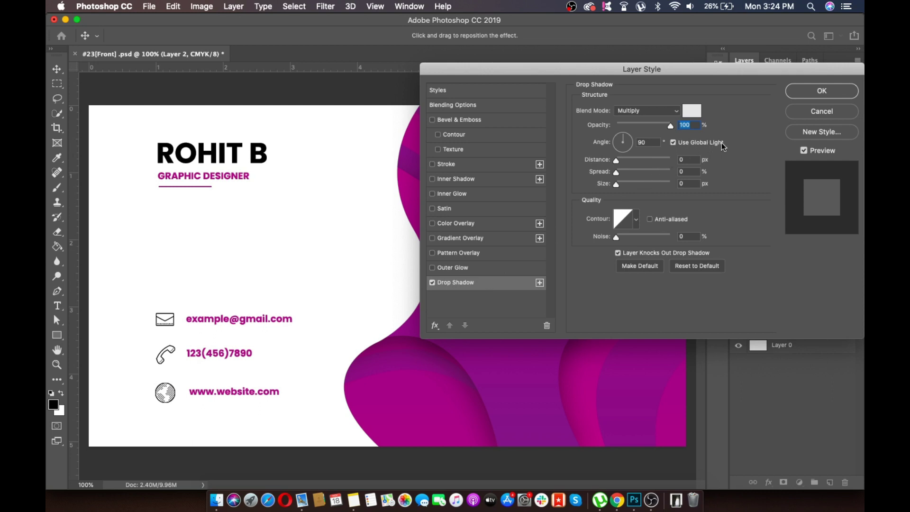
Step: Turn off Use Global Light for the white shape's drop shadow and set its angle to 146°
{"action": "left_click", "coordinate": [676, 143]}
{"action": "left_click_drag", "start_coordinate": [615, 71], "coordinate": [638, 63]}
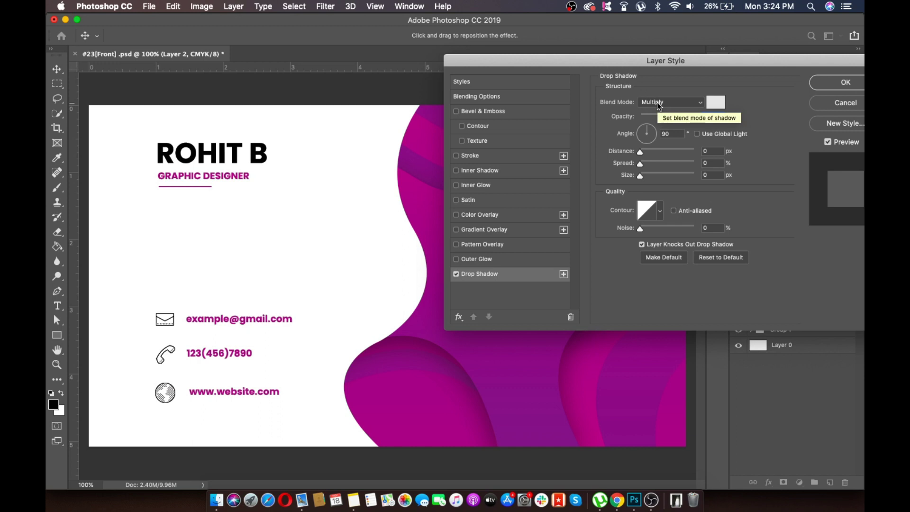
{"action": "left_click", "coordinate": [642, 133]}
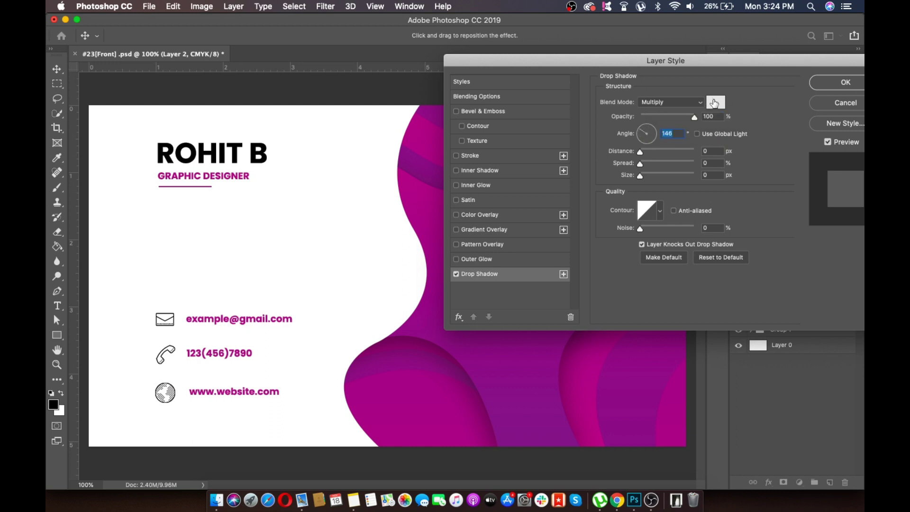
Step: Change the drop shadow colour to black (000000)
{"action": "left_click", "coordinate": [716, 102]}
{"action": "left_click_drag", "start_coordinate": [585, 386], "coordinate": [549, 431]}
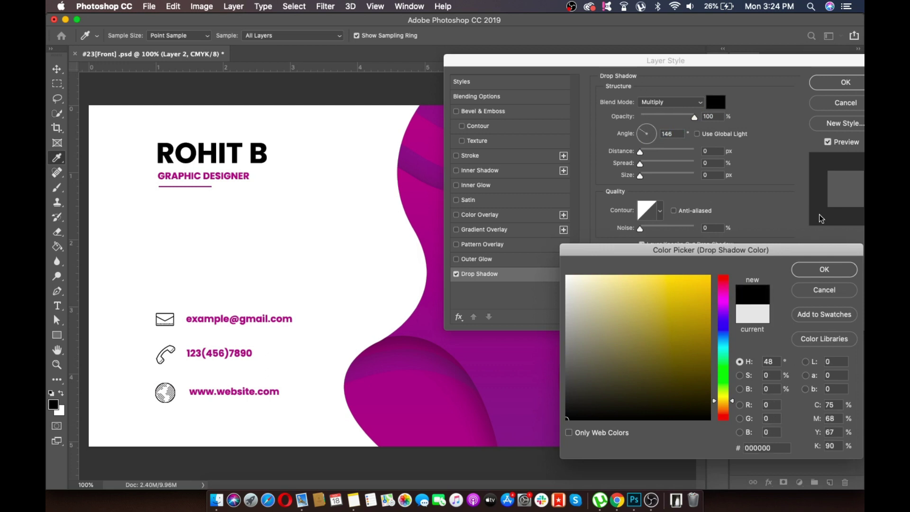
{"action": "left_click", "coordinate": [816, 269]}
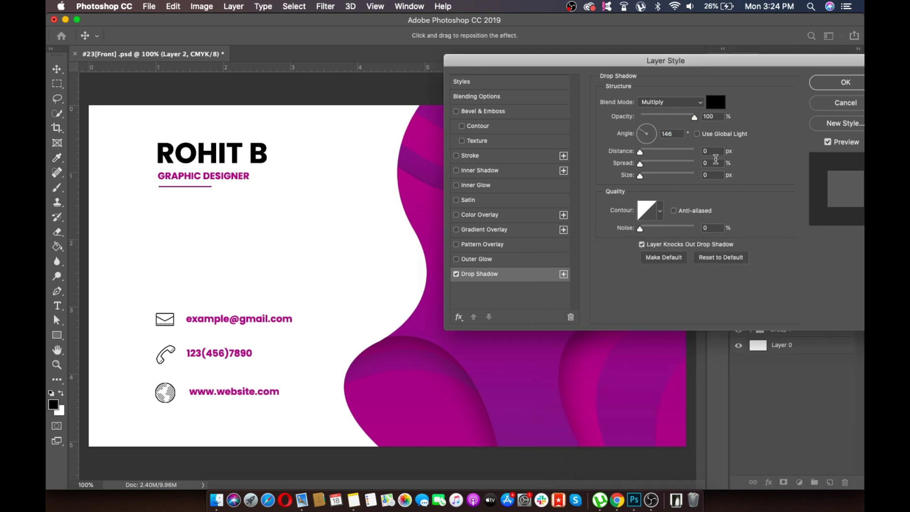
Step: Set the drop shadow's distance to 10 px and its size to 30 px
{"action": "left_click_drag", "start_coordinate": [641, 153], "coordinate": [645, 154]}
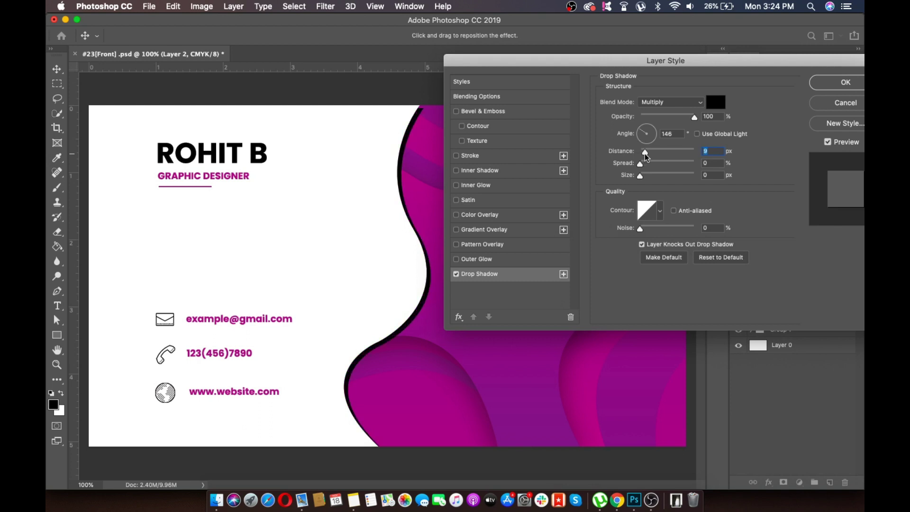
{"action": "type", "text": "10"}
{"action": "left_click_drag", "start_coordinate": [640, 176], "coordinate": [651, 179]}
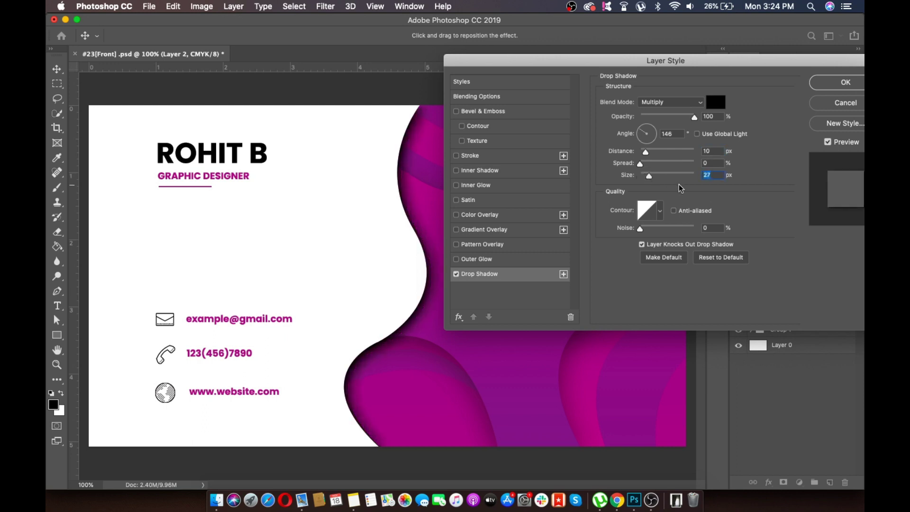
{"action": "type", "text": "30"}
Step: Lower the drop shadow's opacity to 45% and apply the layer style
{"action": "key", "text": "shift+Tab"}
{"action": "key", "text": "shift+Tab"}
{"action": "key", "text": "shift+Tab"}
{"action": "key", "text": "shift+Tab"}
{"action": "type", "text": "45"}
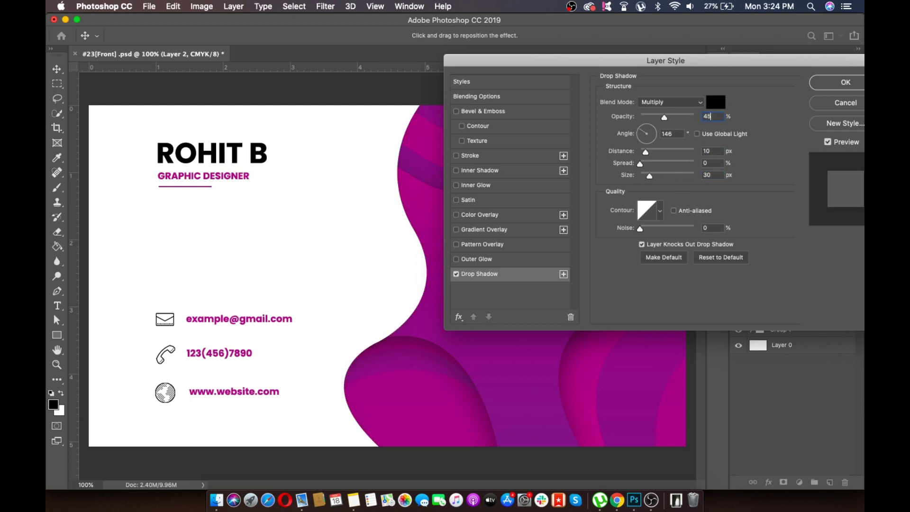
{"action": "left_click", "coordinate": [838, 84]}
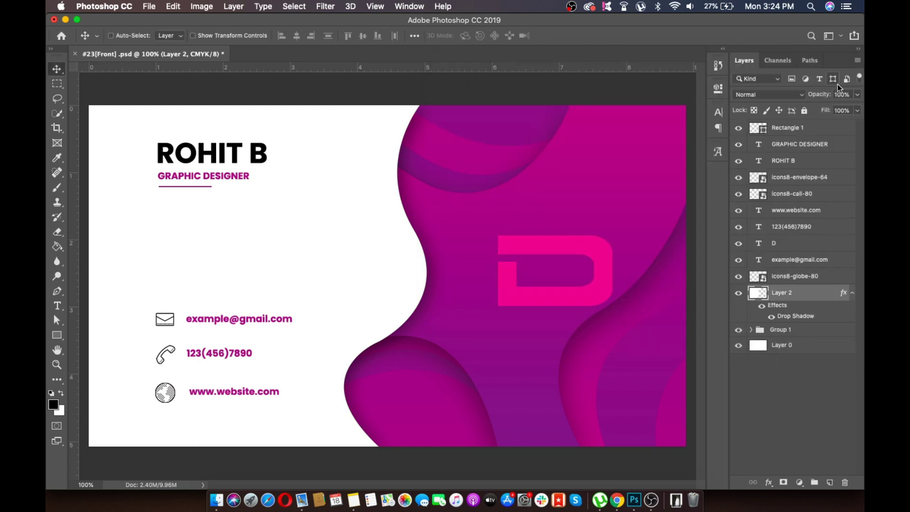
Step: Move the letter D slightly left so it sits centred between the wavy shapes of the purple-pink area
{"action": "key", "text": "super+minus"}
{"action": "key", "text": "super+minus"}
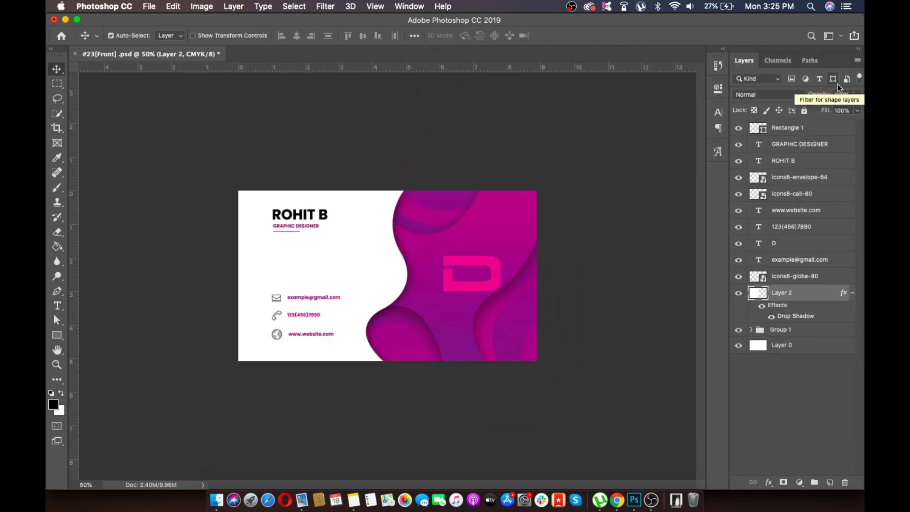
{"action": "key", "text": "super+plus"}
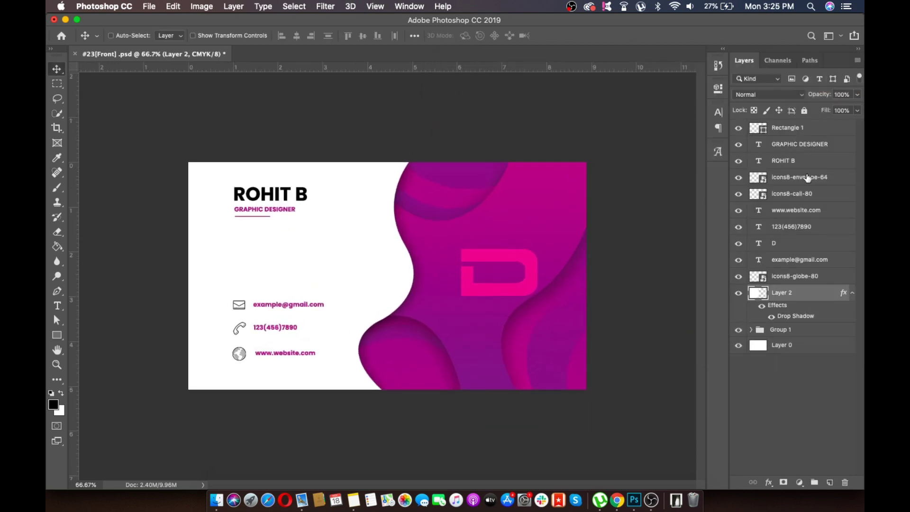
{"action": "left_click", "coordinate": [787, 250]}
{"action": "left_click_drag", "start_coordinate": [503, 261], "coordinate": [493, 263]}
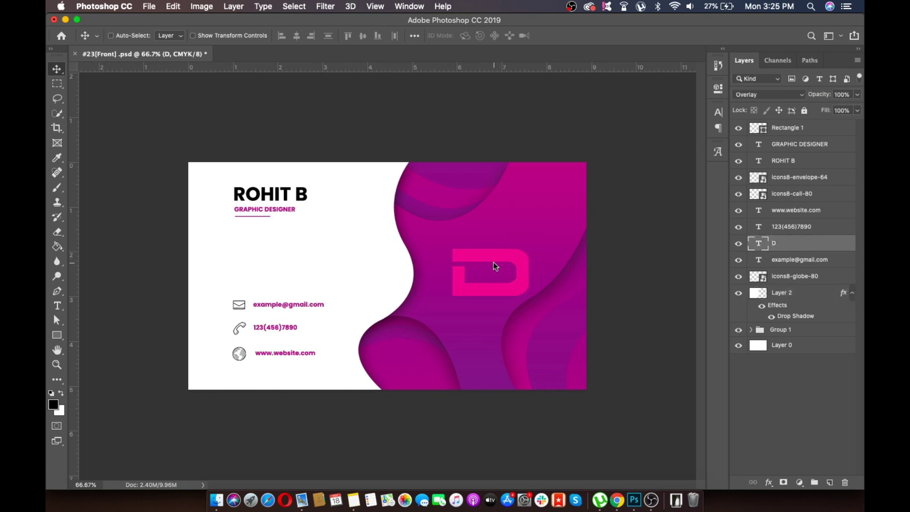